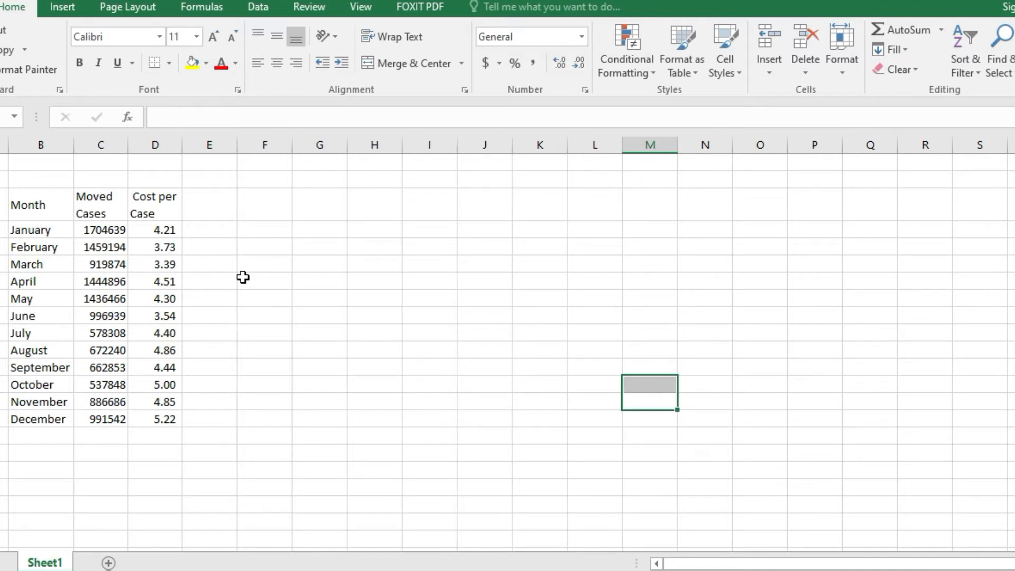
- Enter the heading "Combo Chart" in cell G2, beside the monthly data table
click(418, 259)
click(381, 255)
click(382, 241)
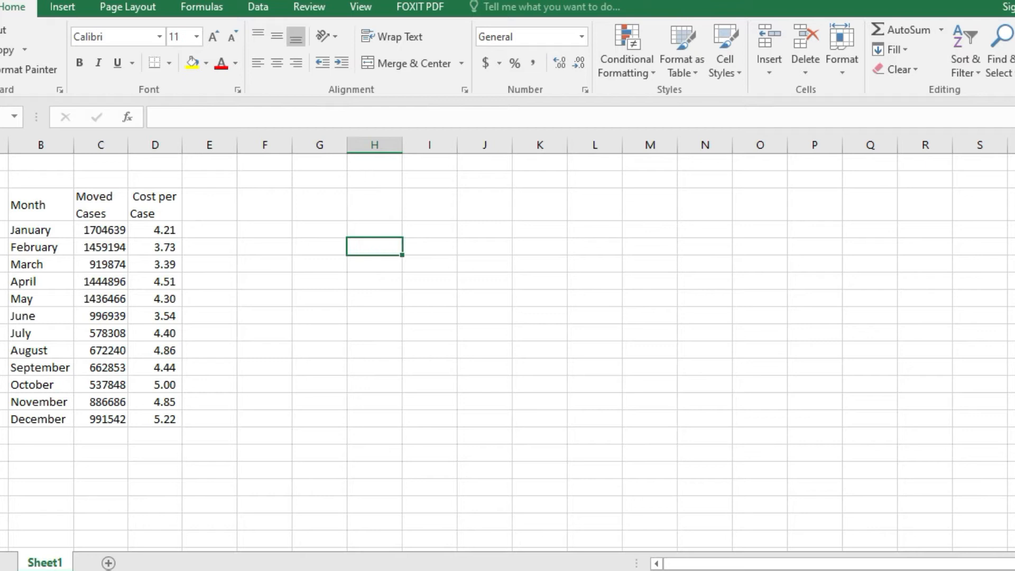
key(Left)
key(Up)
key(Up)
key(Up)
key(Up)
key(Down)
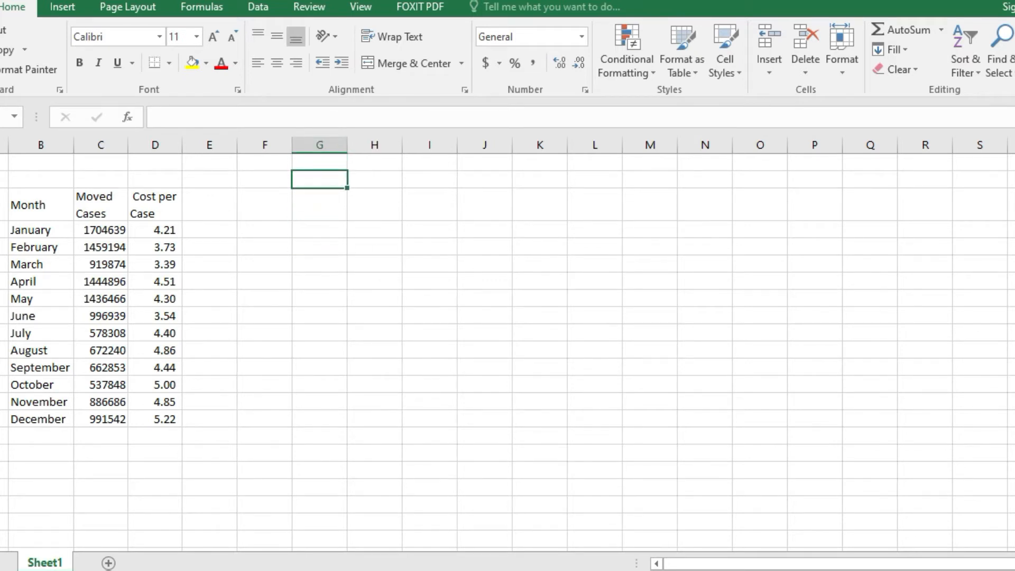
text(Combo Chart)
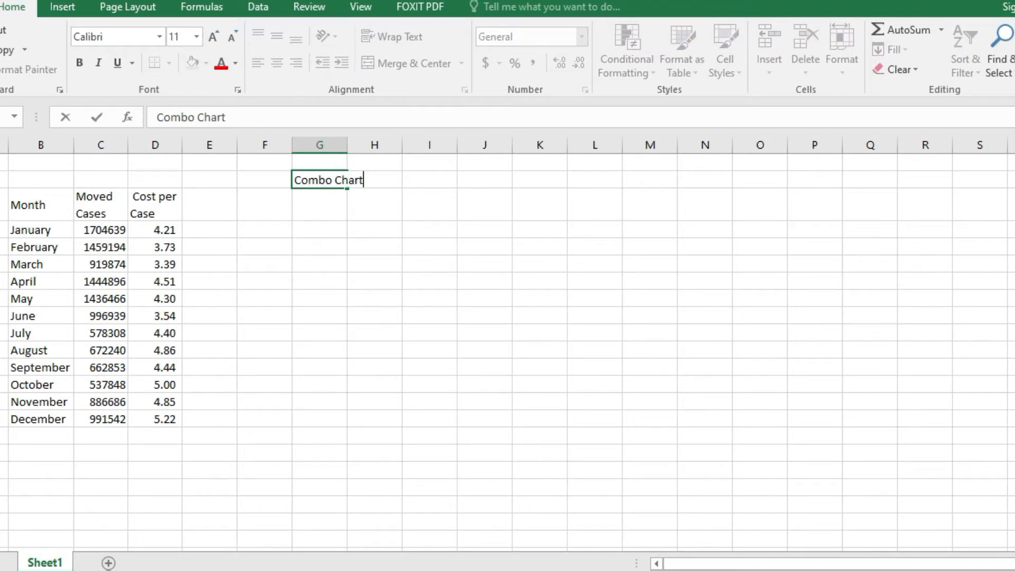
key(Return)
- Extend the heading in cell G2 to read "How to derive a Combo Chart"
key(Up)
key(F2)
text(How )
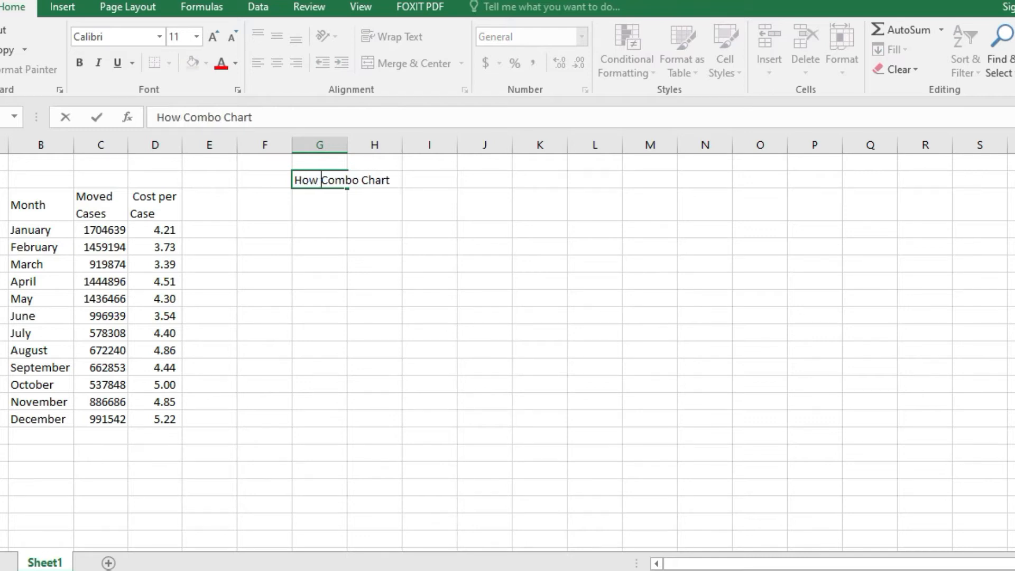
text(to deri)
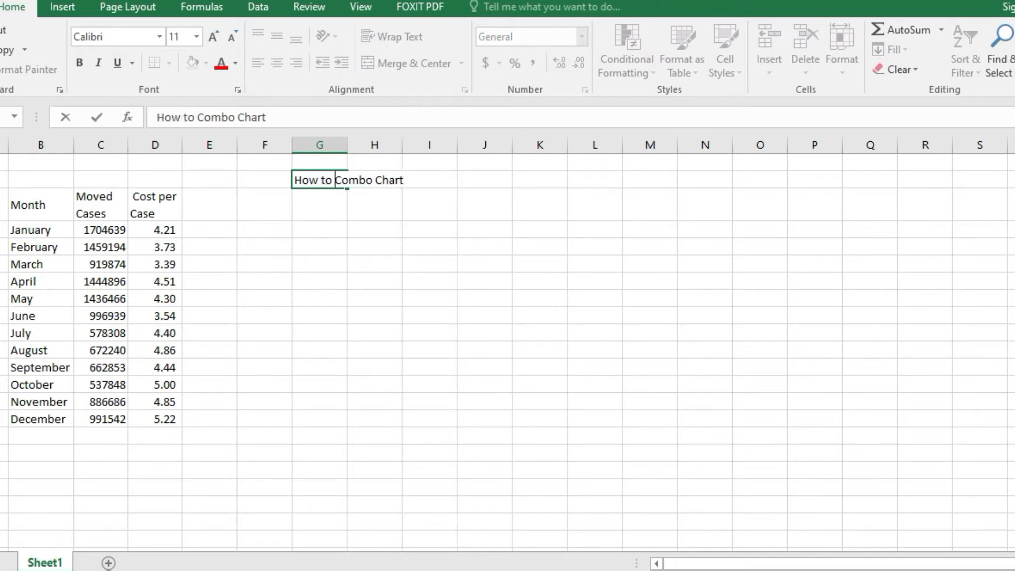
text(ve a)
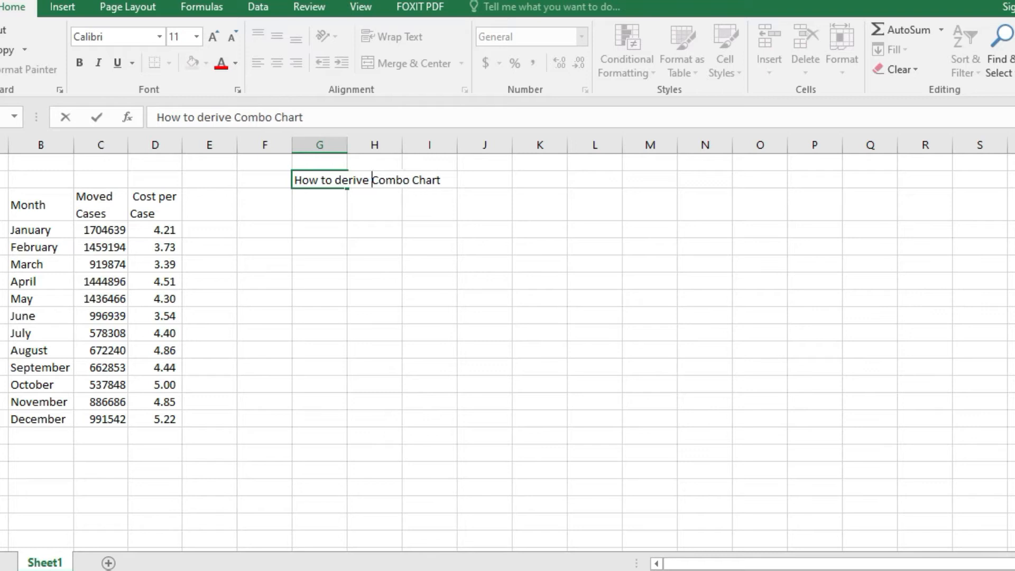
key(Return)
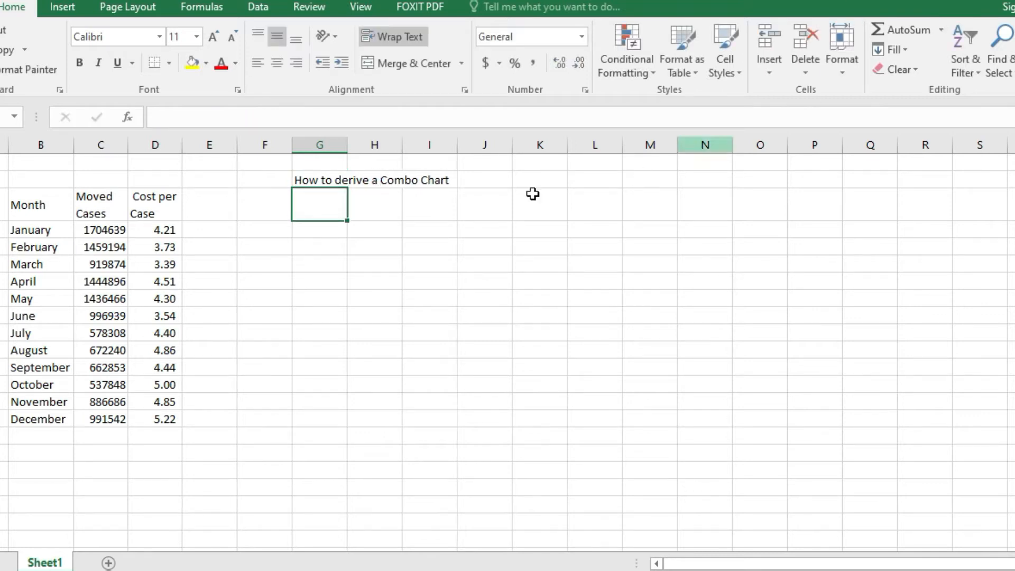
- Enter the year 2019 in cell B2, directly above the Month header
click(265, 281)
click(42, 206)
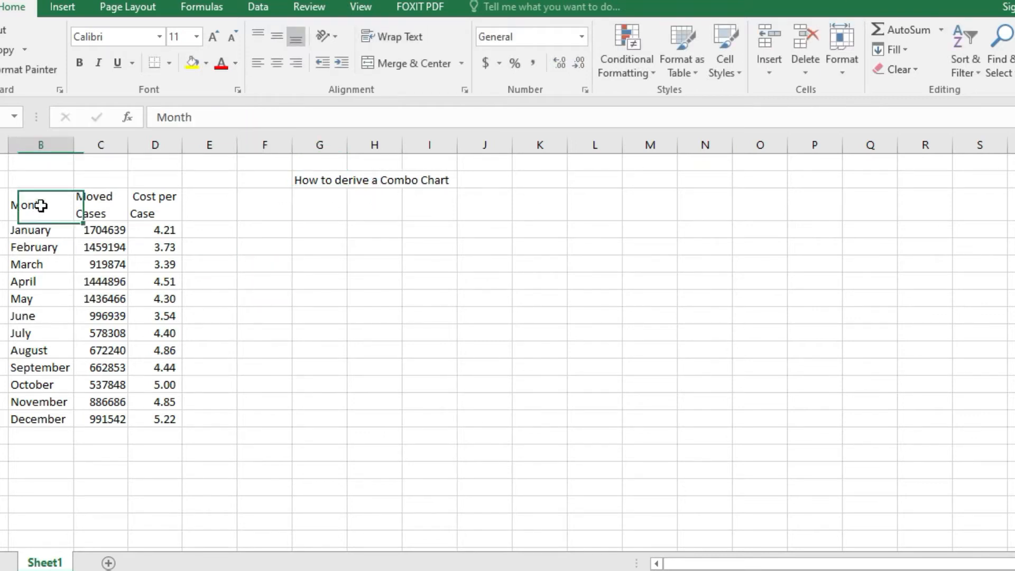
click(61, 260)
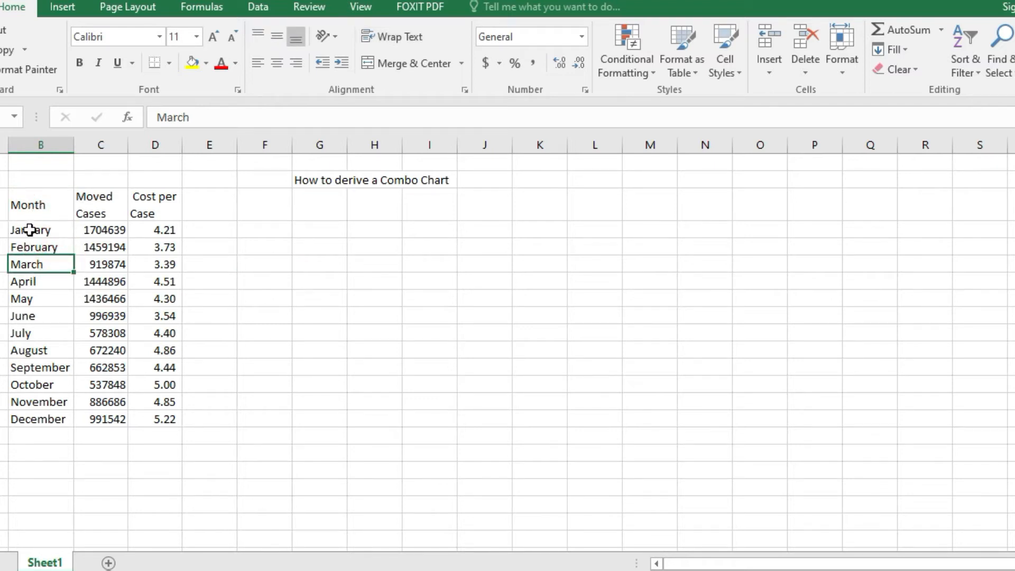
click(48, 179)
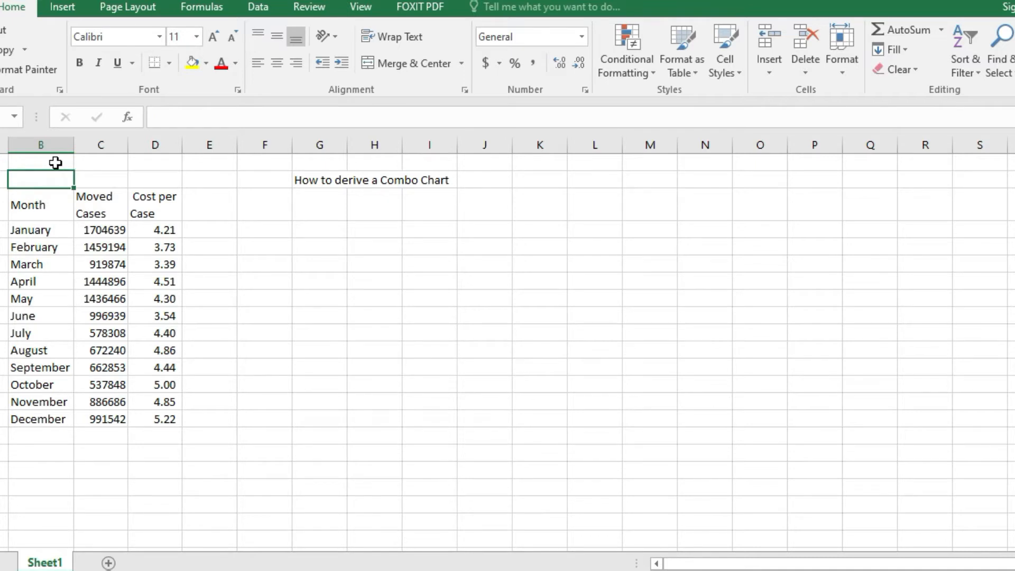
text(20)
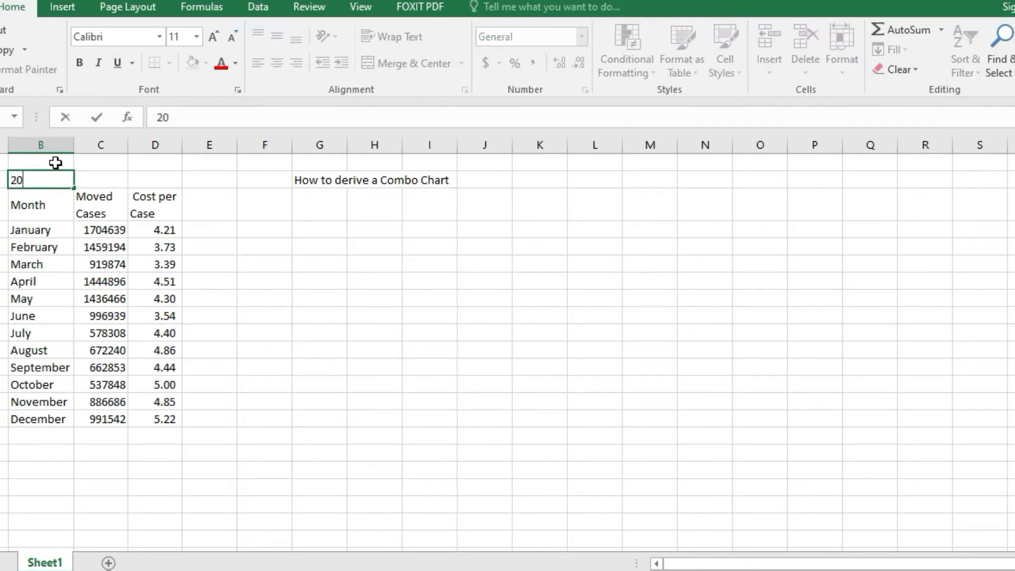
key(Return)
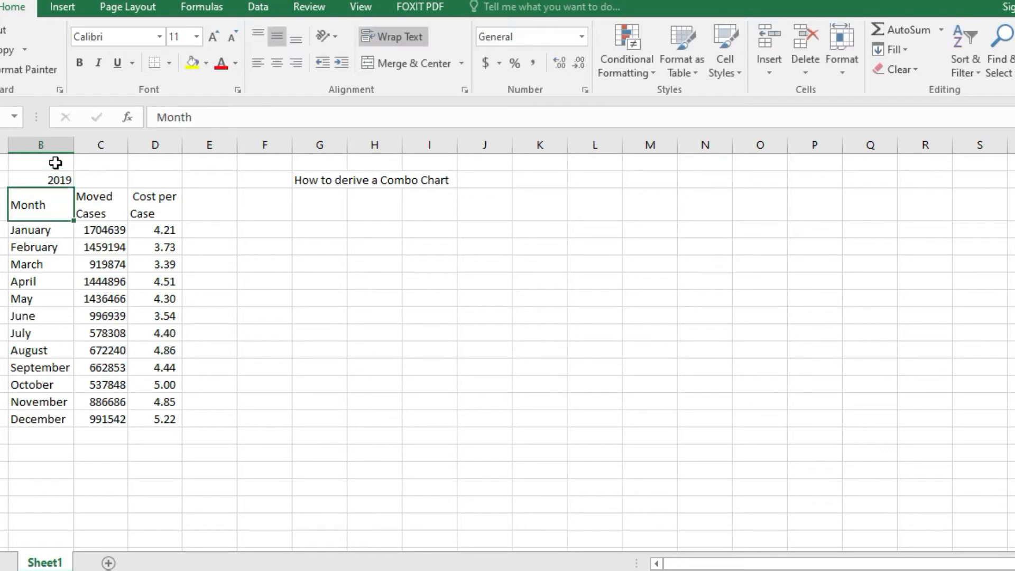
- Examine the Month, Moved Cases and Cost per Case columns of the data table
click(101, 210)
click(101, 257)
click(94, 213)
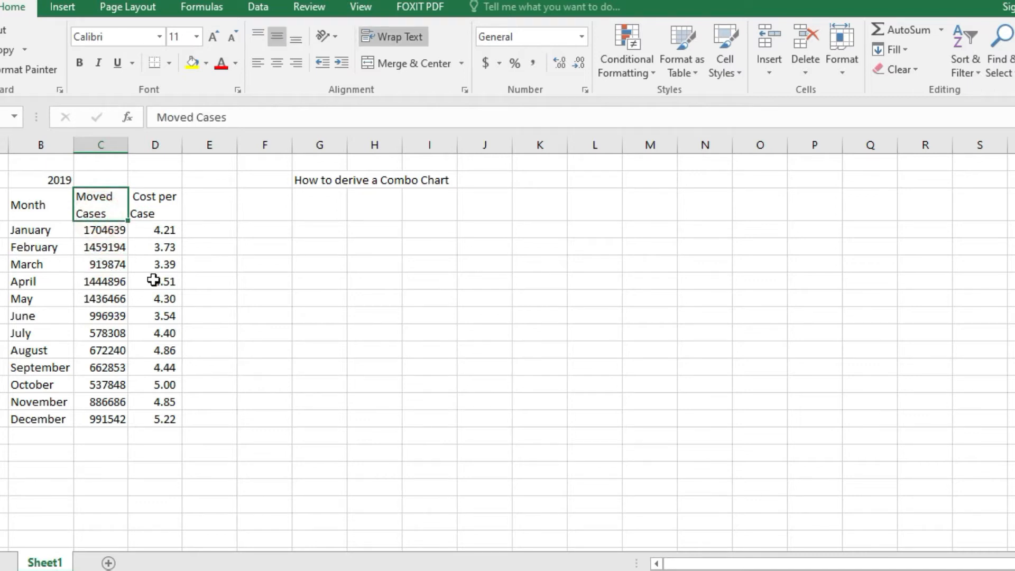
click(151, 212)
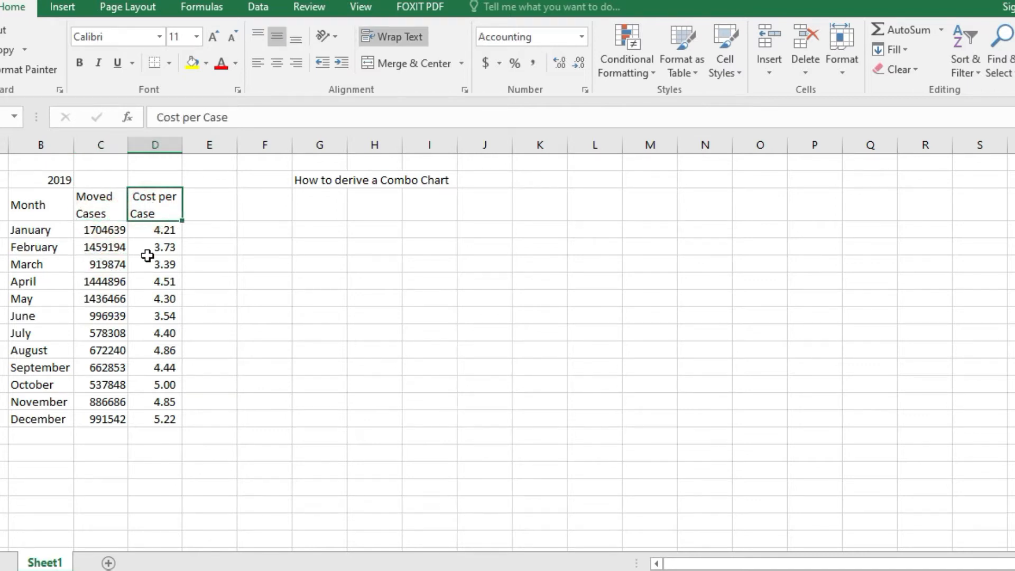
click(155, 206)
click(154, 247)
click(112, 212)
click(152, 259)
click(90, 243)
click(98, 317)
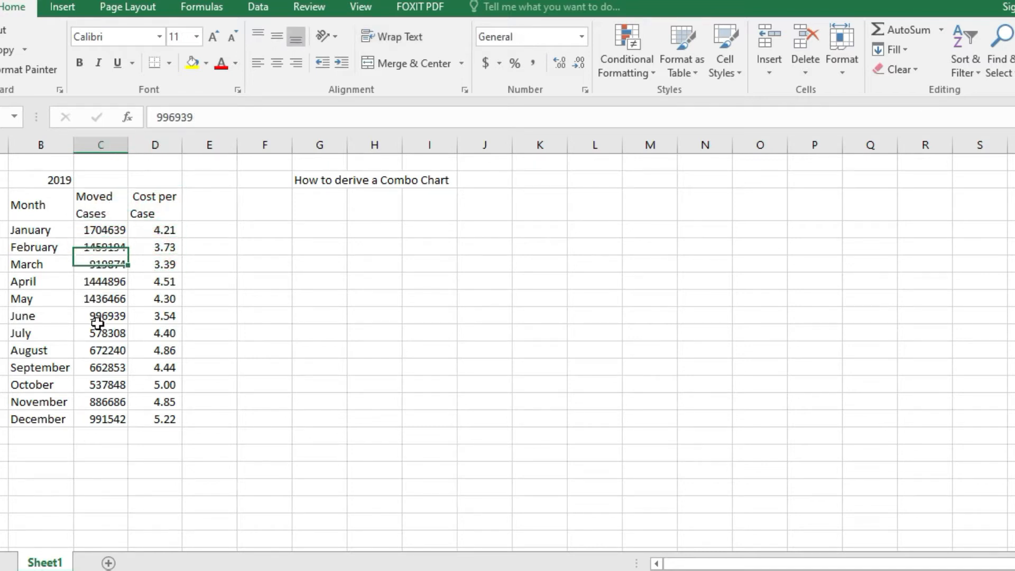
click(101, 203)
click(101, 145)
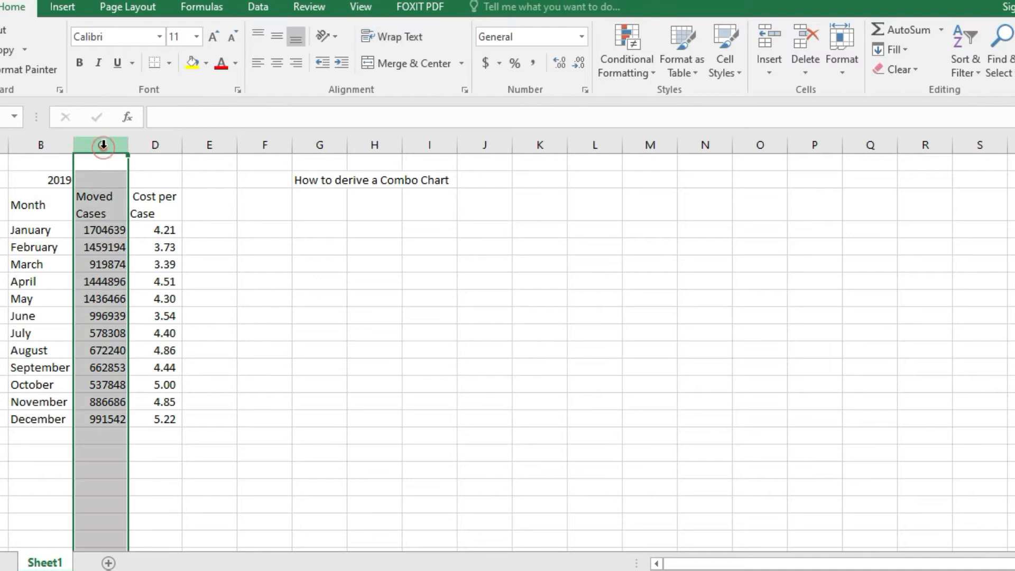
click(24, 275)
click(31, 229)
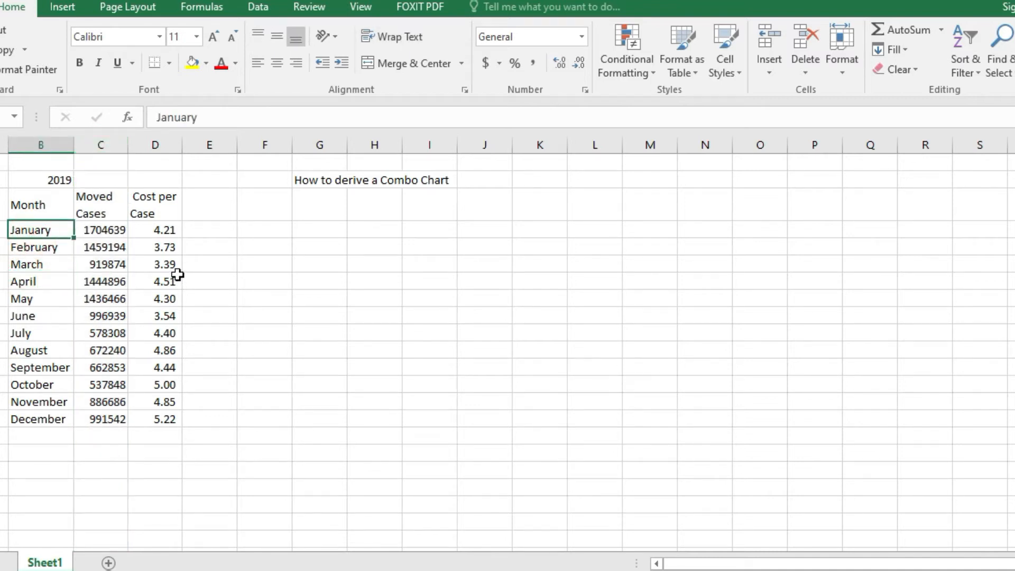
click(328, 263)
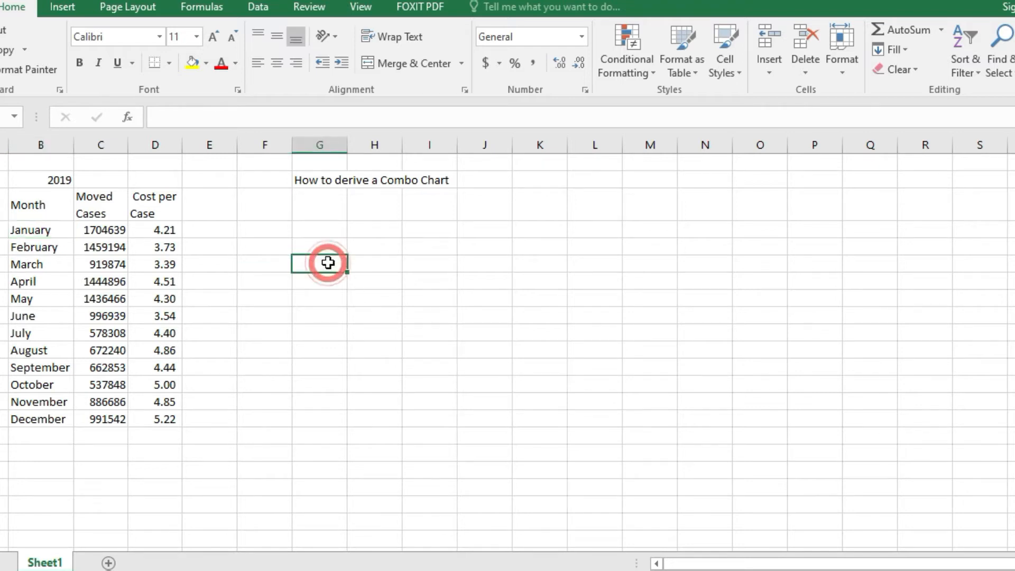
drag(42, 206, 149, 427)
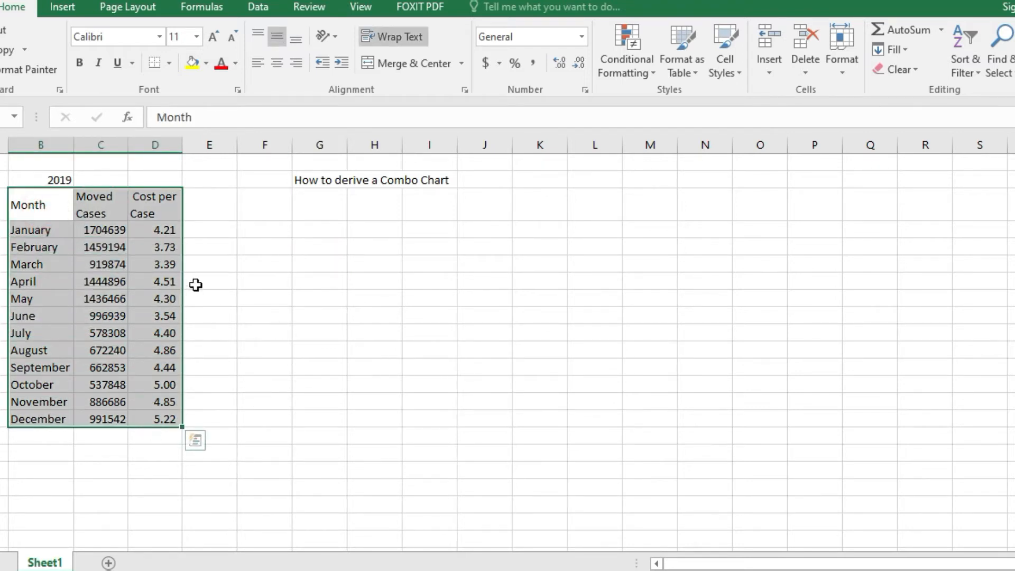
click(370, 299)
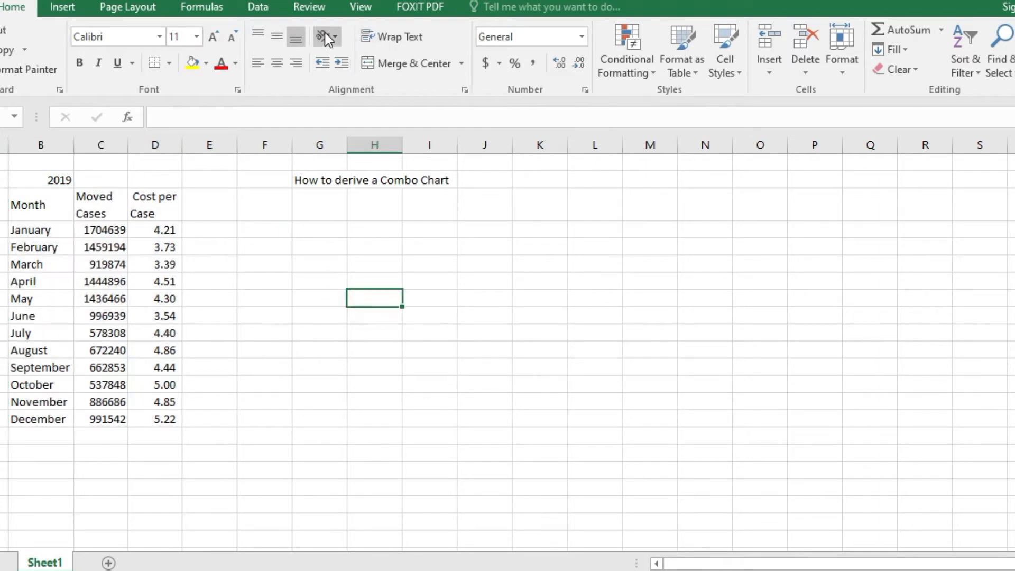
- Insert an empty 2-D clustered column chart and place it just below the "How to derive a Combo Chart" heading
click(362, 9)
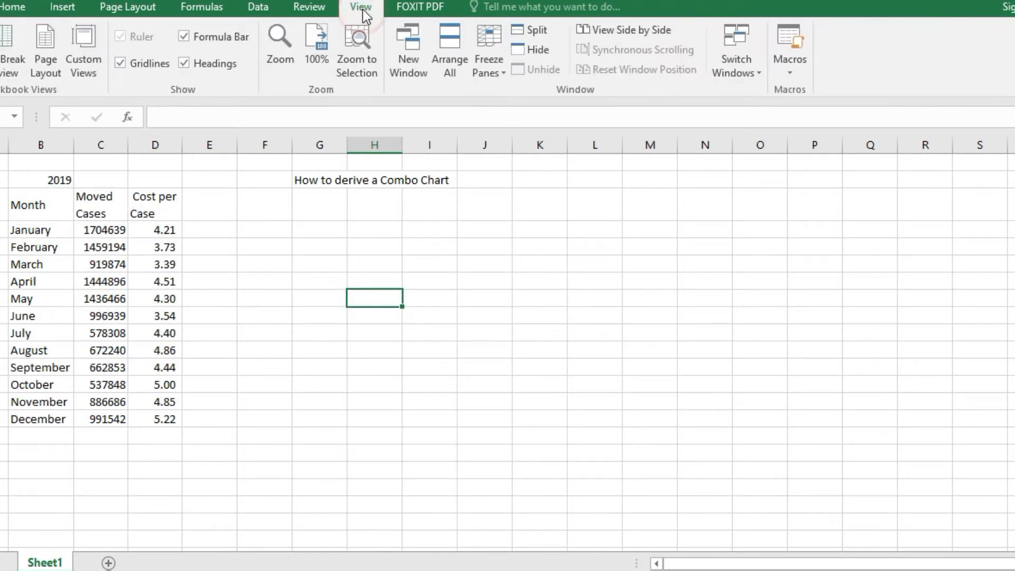
click(57, 8)
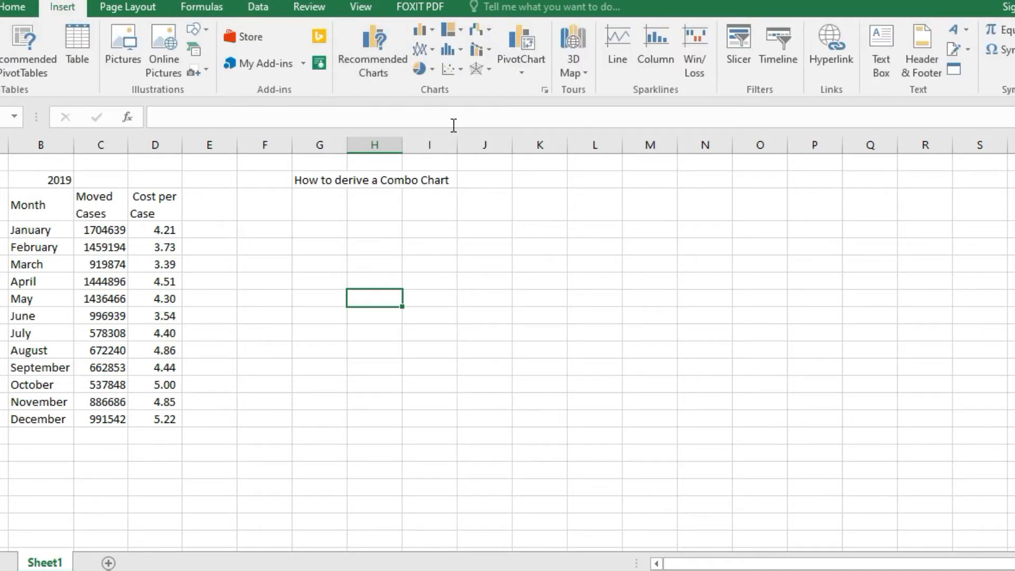
click(426, 33)
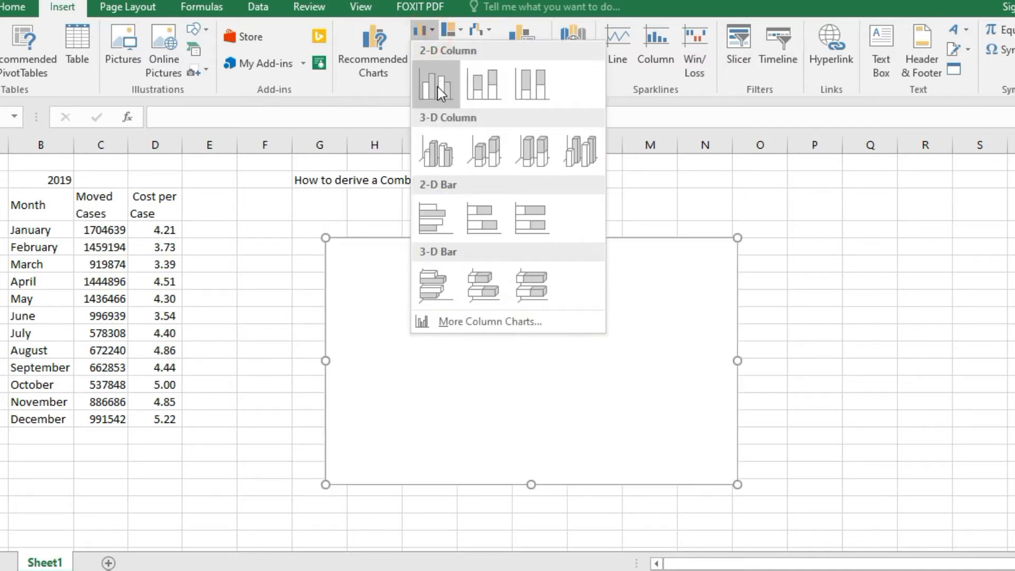
click(440, 91)
drag(410, 365, 354, 322)
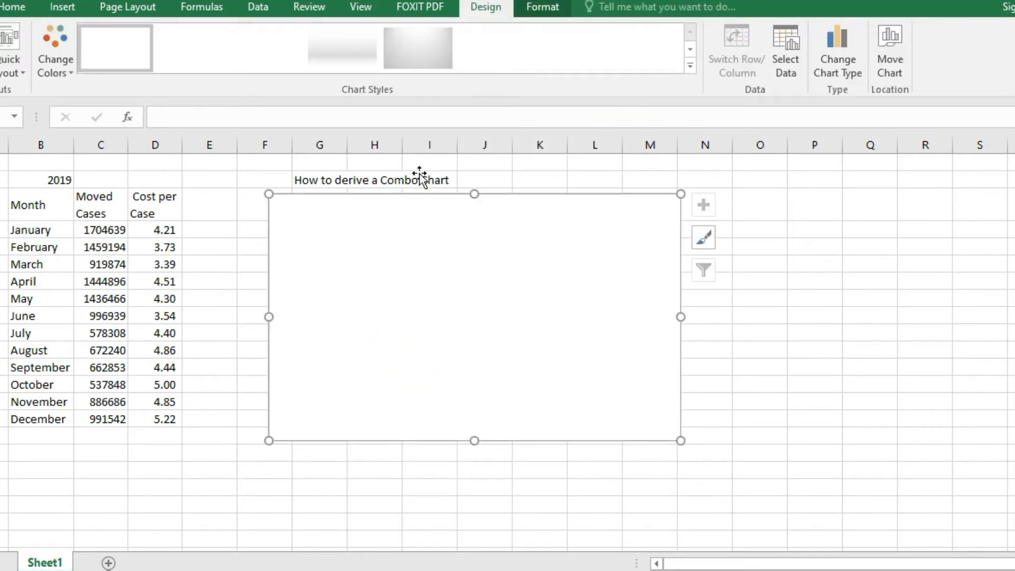
- Add a data series named "Moved Cases" to the empty chart, using cells C4:C15 as its values
click(784, 362)
click(351, 316)
right_click(352, 318)
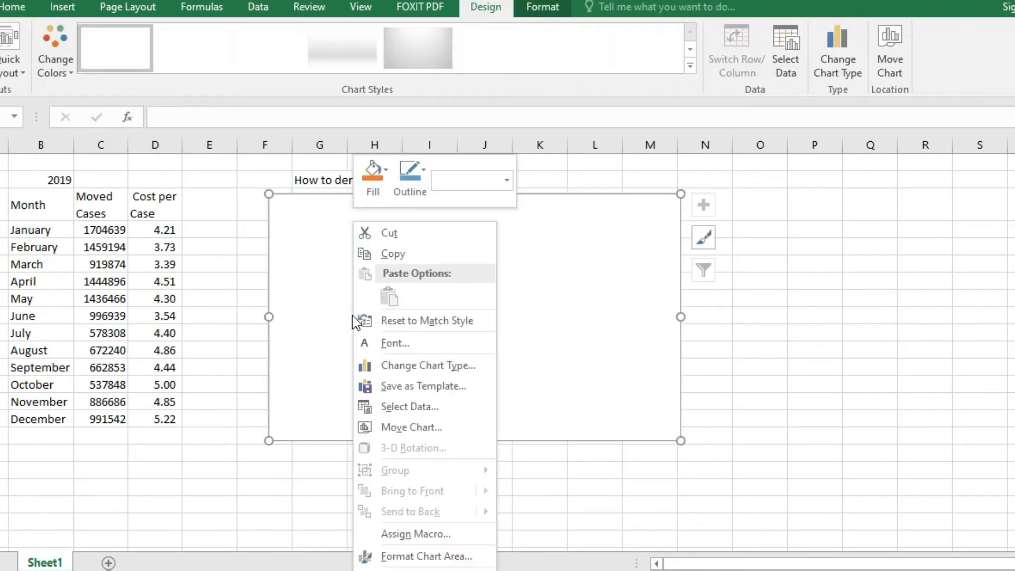
right_click(551, 349)
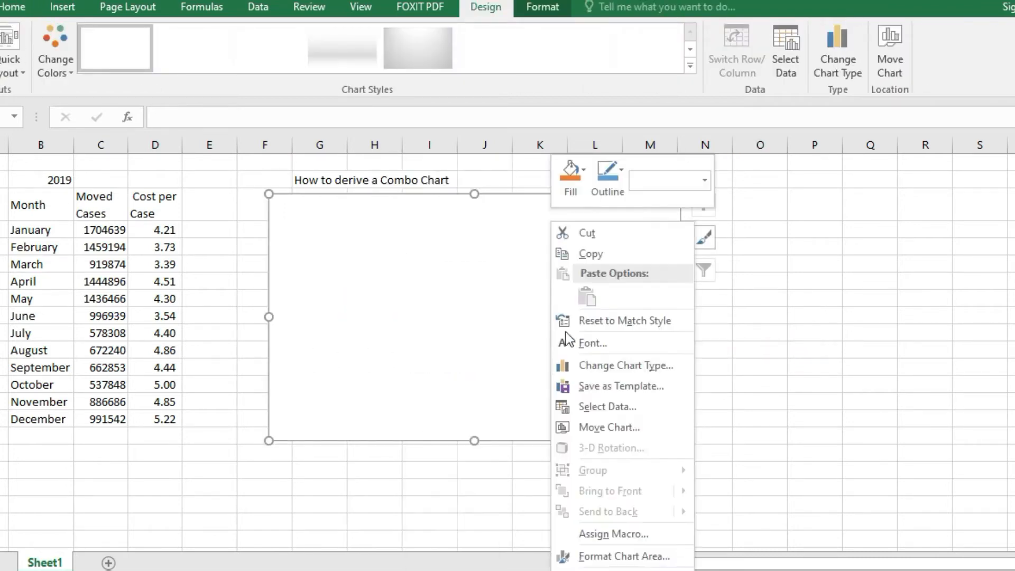
click(606, 406)
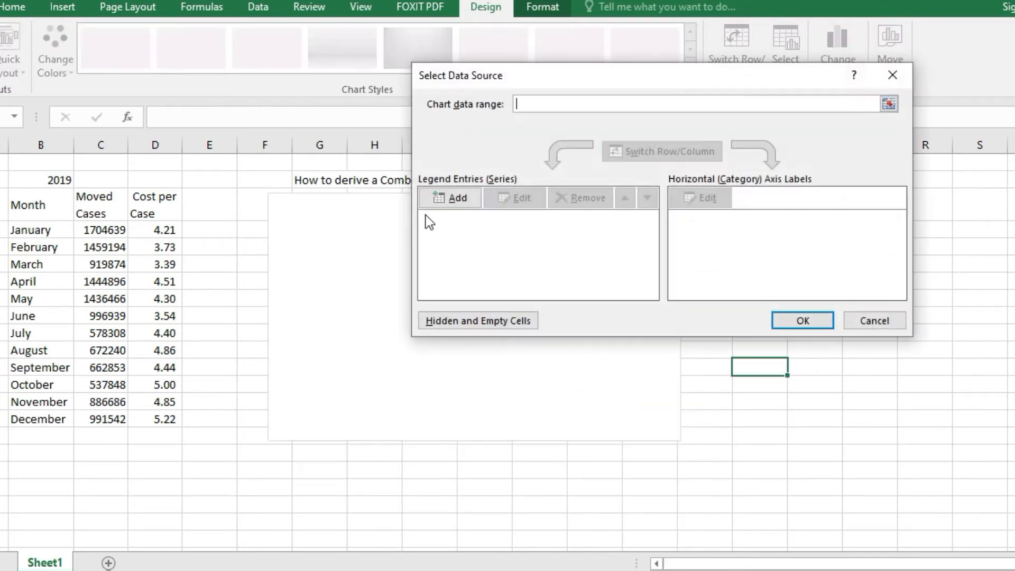
click(446, 202)
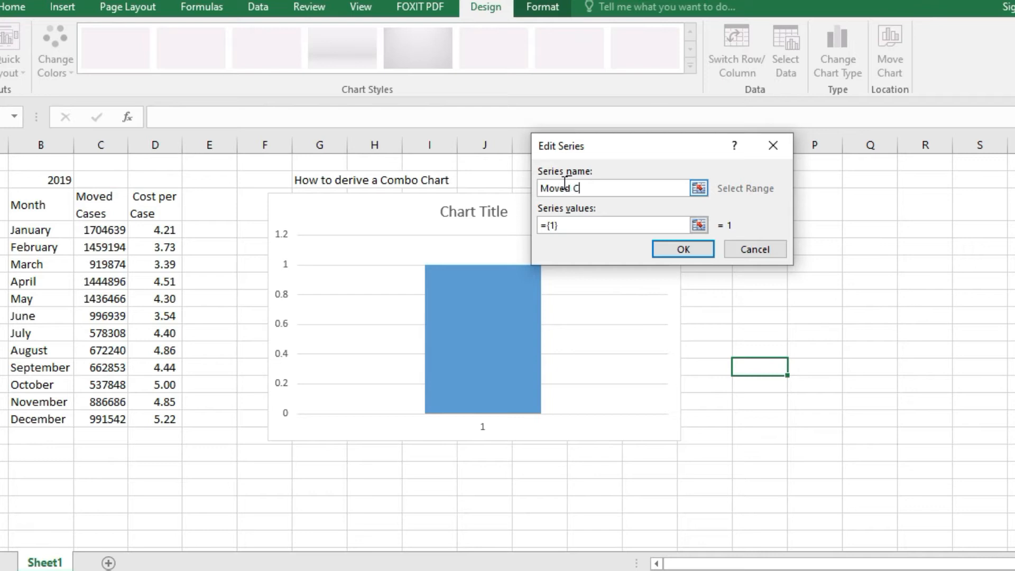
text(Moved Cases)
click(583, 225)
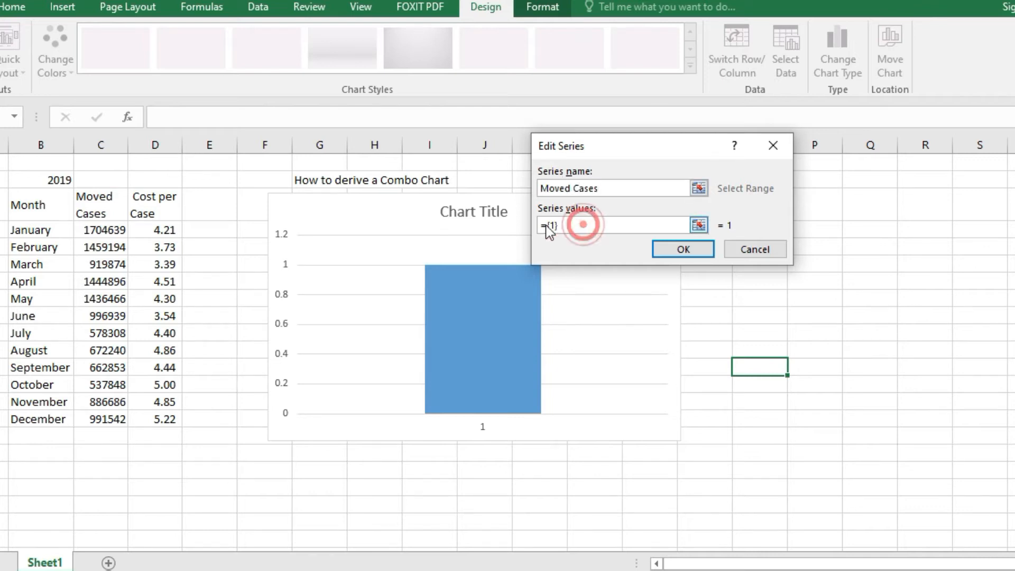
drag(106, 228, 103, 420)
click(668, 250)
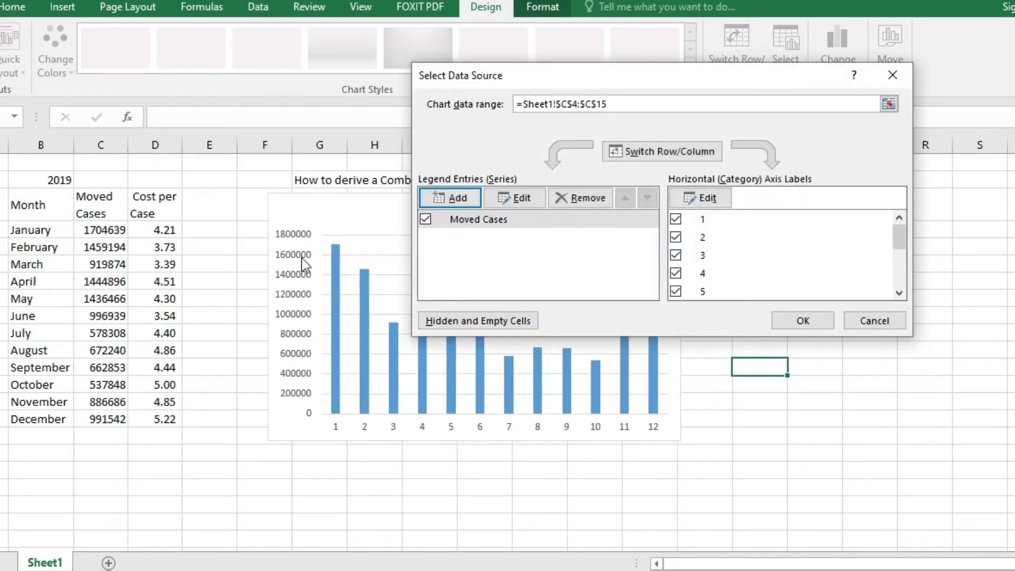
- Set the chart's horizontal axis labels to the month names in cells B4:B15
click(701, 198)
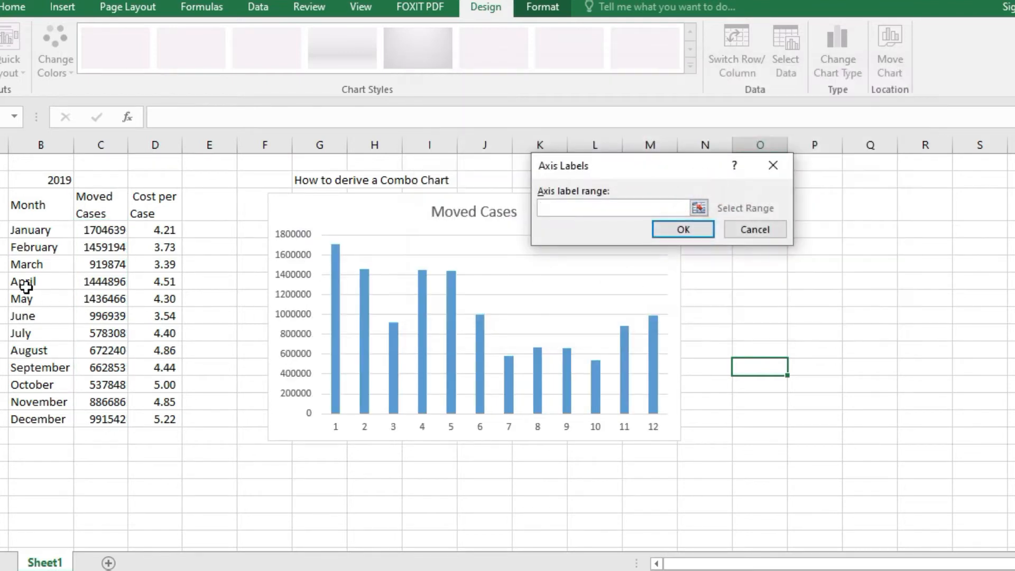
click(41, 231)
key(shift+Down)
key(shift+Down)
key(shift+Down)
key(shift+Down)
key(shift+Down)
key(shift+Down)
key(shift+Down)
key(shift+Down)
key(shift+Down)
key(shift+Down)
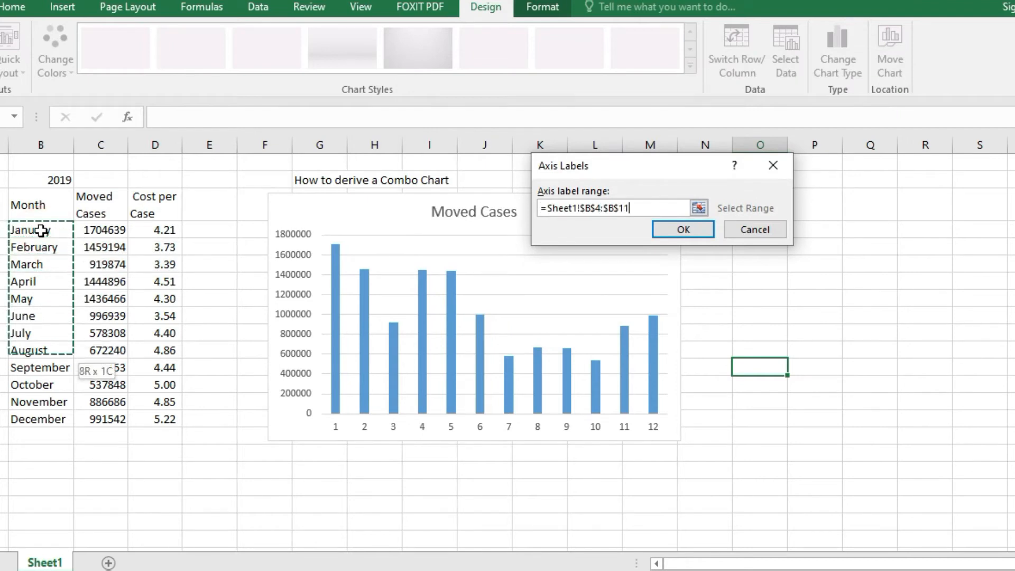
key(shift+Down)
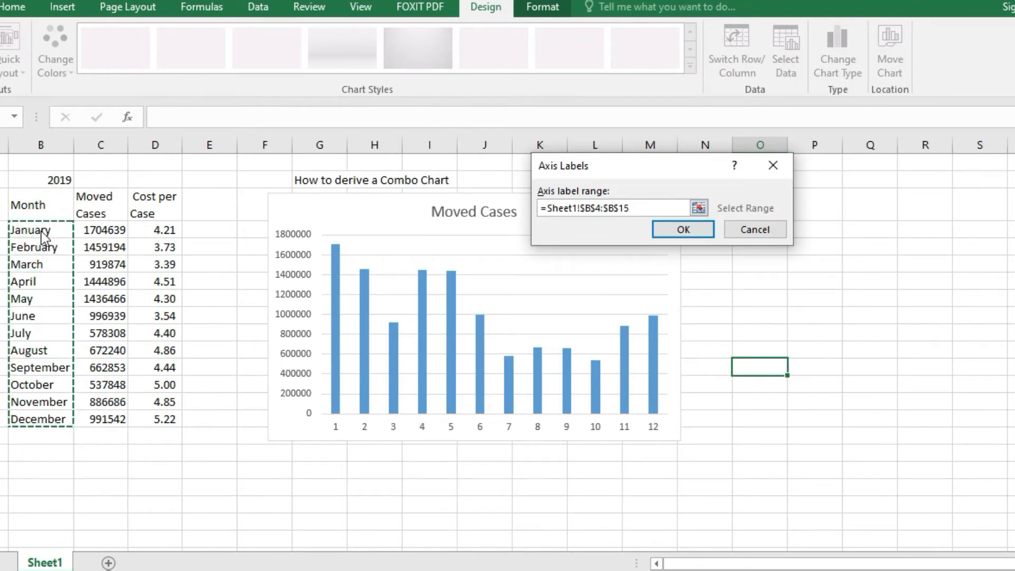
key(Return)
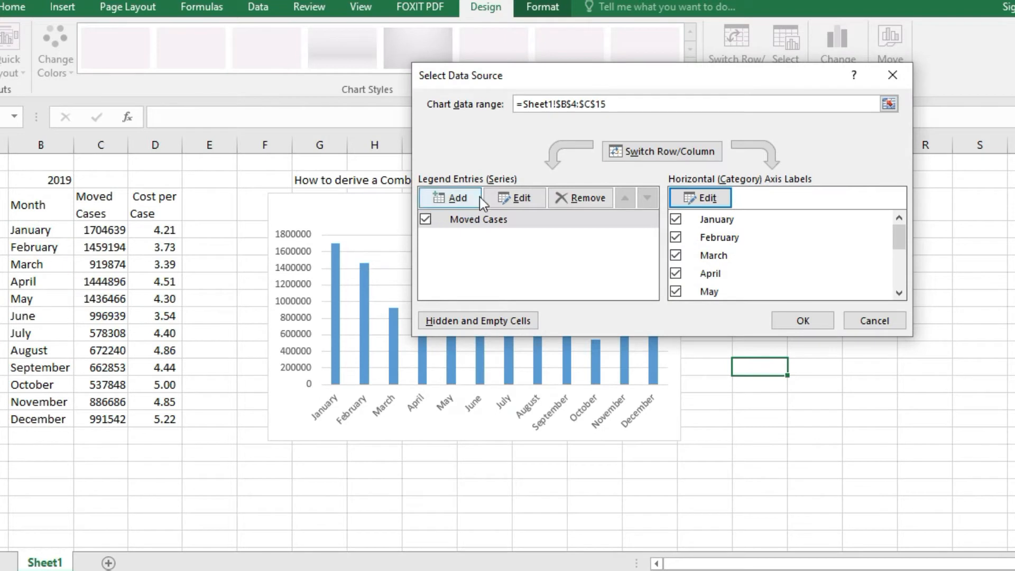
- Add a second data series named "Cost Per Case" to the chart, using cells D4:D15 as its values
click(465, 199)
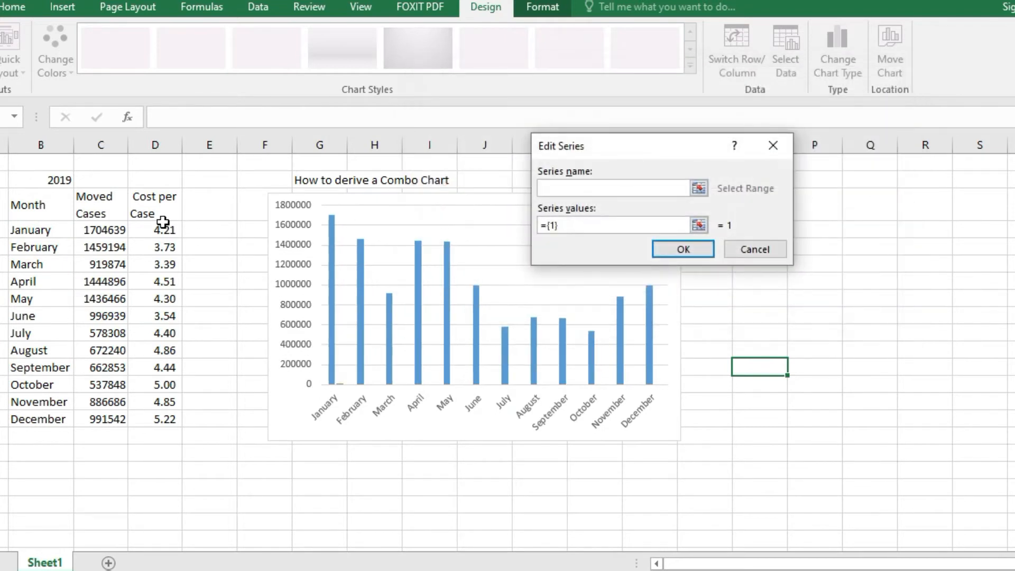
click(160, 229)
drag(160, 230, 164, 422)
double_click(613, 221)
key(BackSpace)
key(BackSpace)
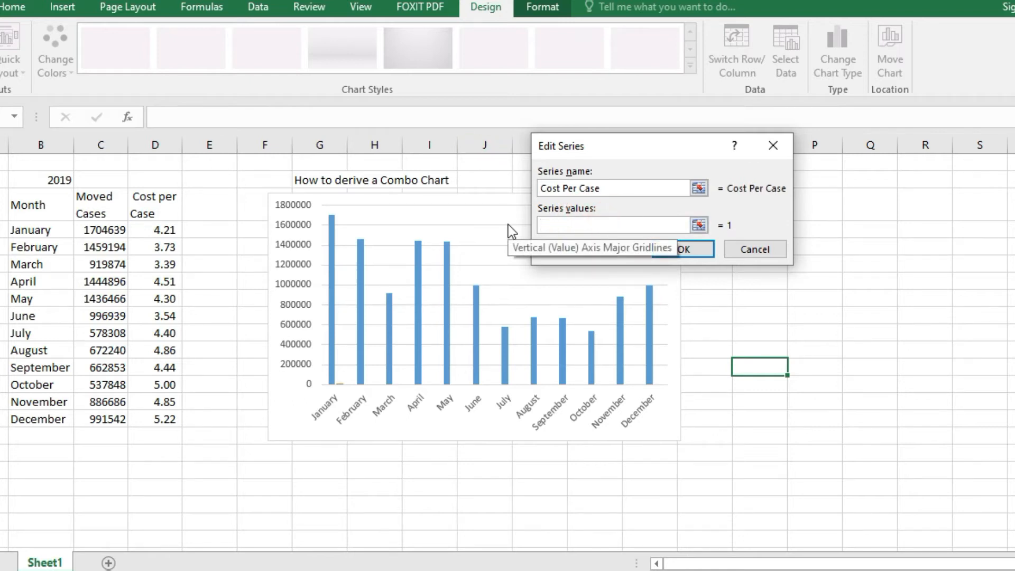
click(161, 209)
key(Down)
key(shift+Down)
key(shift+Down)
key(shift+Down)
key(shift+Down)
key(shift+Down)
key(shift+Down)
key(shift+Down)
key(shift+Down)
key(shift+Down)
key(shift+Down)
key(shift+Down)
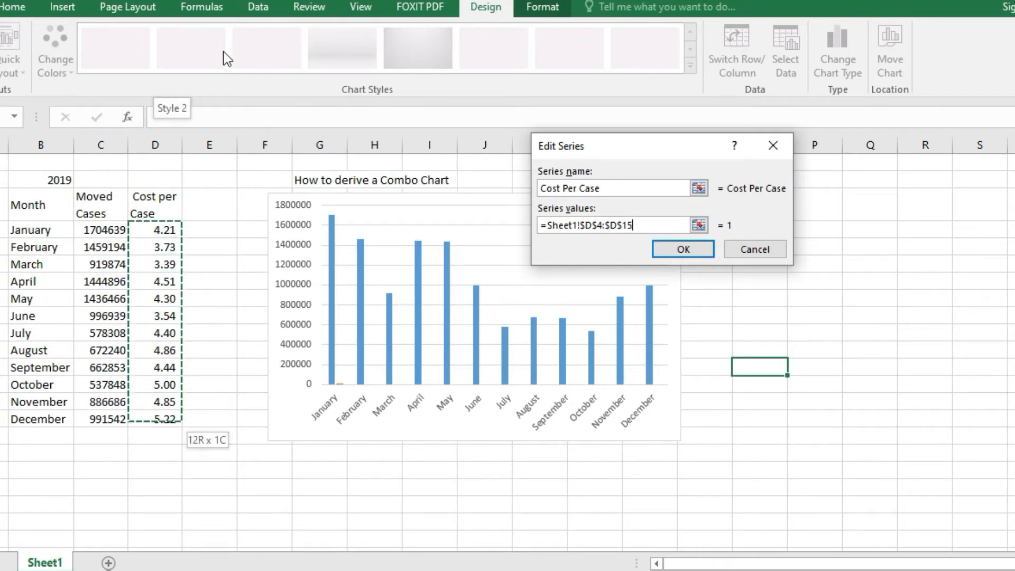
click(685, 250)
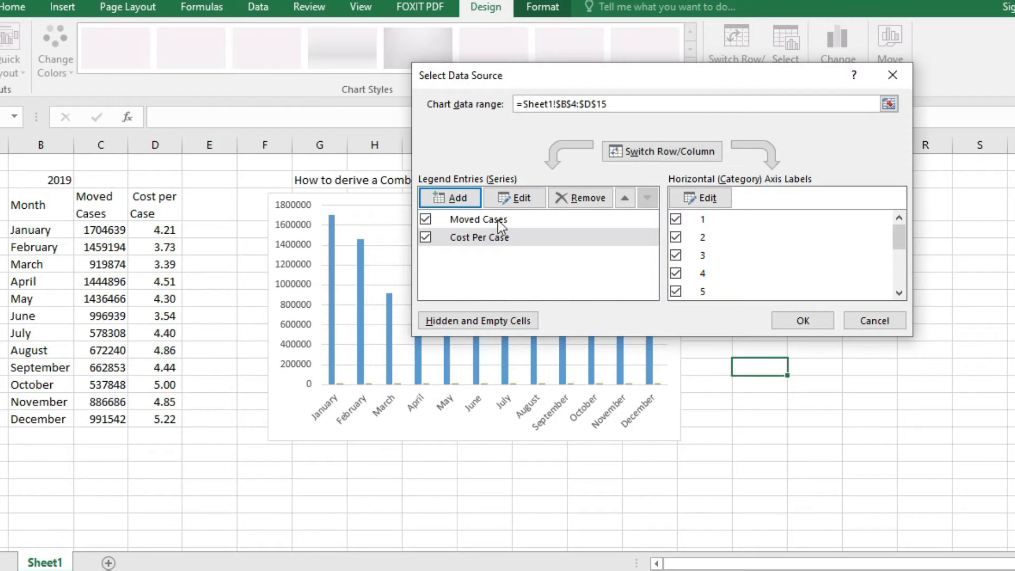
- Set the horizontal axis labels for the Cost Per Case series to the month names in B4:B15 and accept the data source
click(582, 223)
click(503, 245)
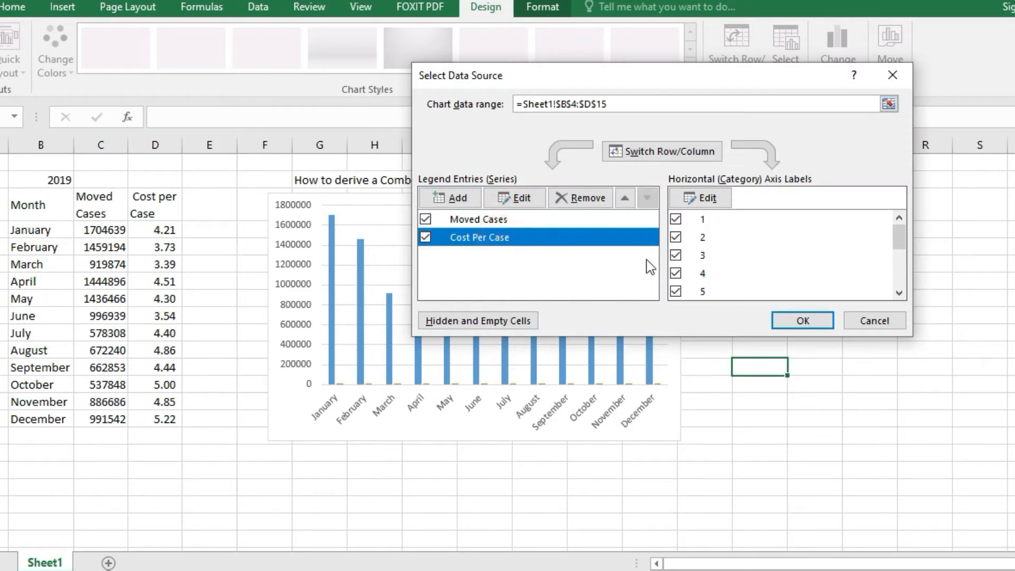
click(708, 199)
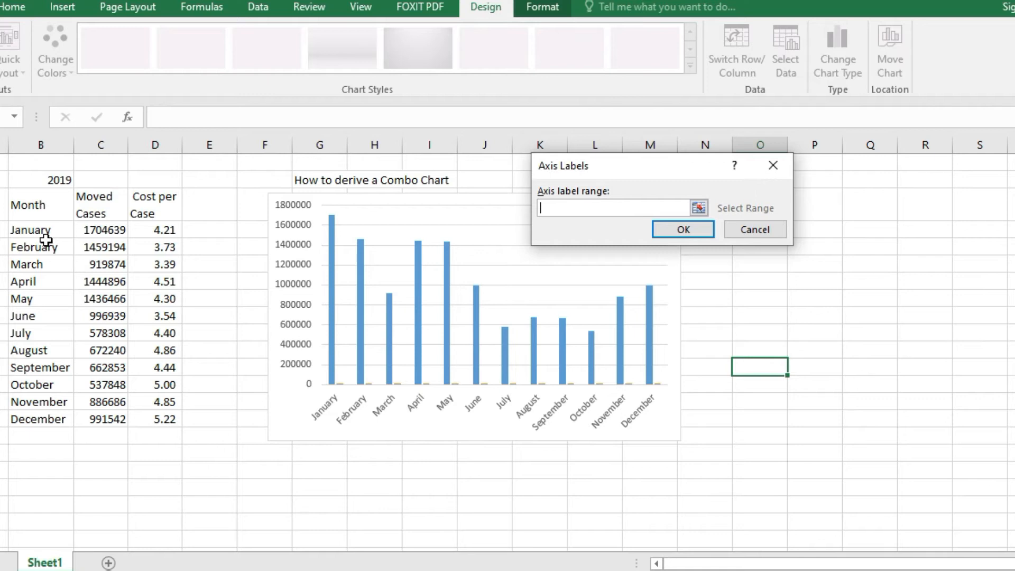
click(31, 230)
key(ctrl+Right)
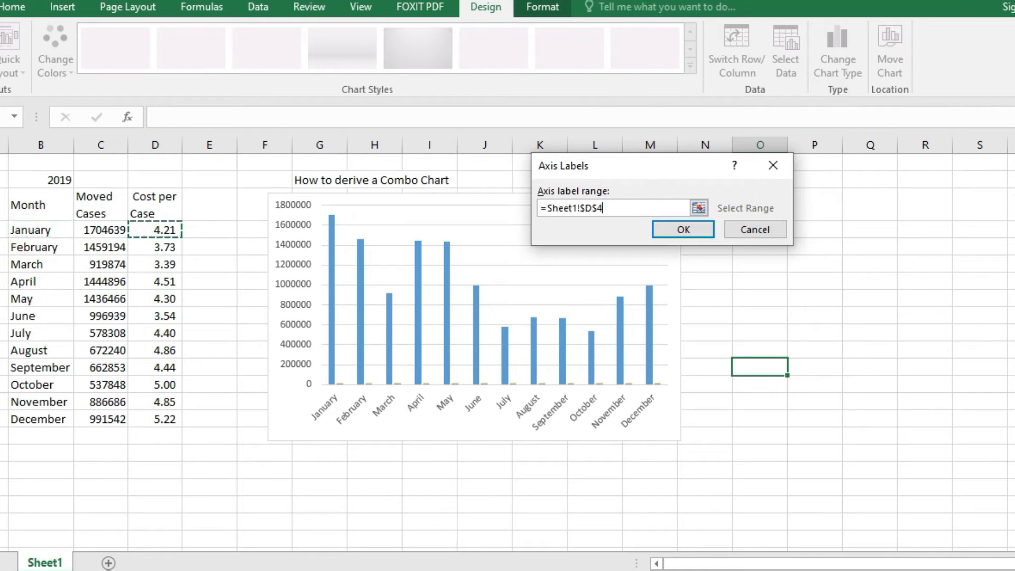
key(Left)
key(Up)
key(Left)
key(Down)
key(shift+Down)
key(shift+Down)
key(shift+Down)
key(shift+Down)
key(shift+Down)
key(shift+Down)
key(shift+Down)
key(shift+Down)
key(shift+Down)
key(shift+Down)
key(shift+Down)
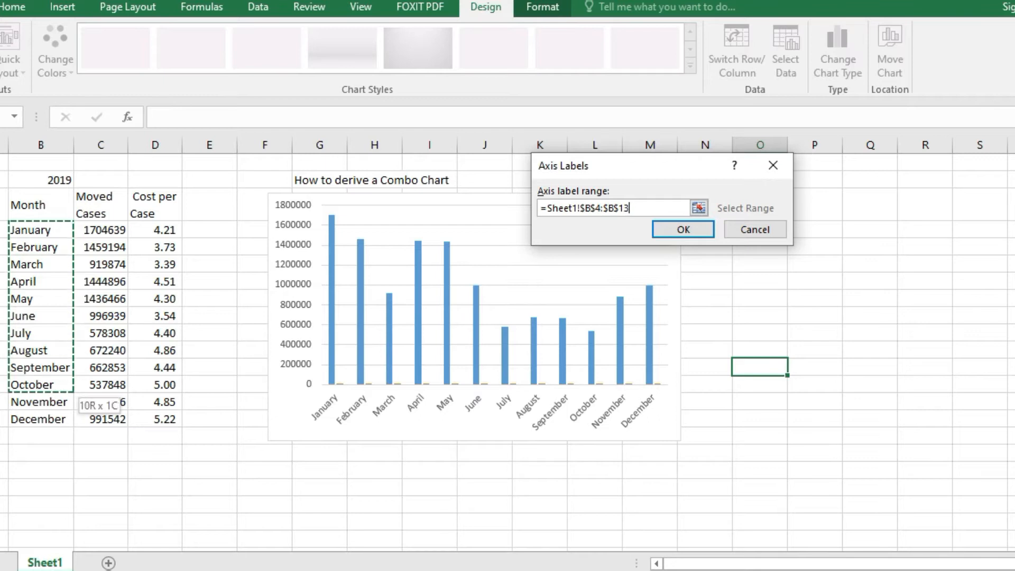
click(688, 231)
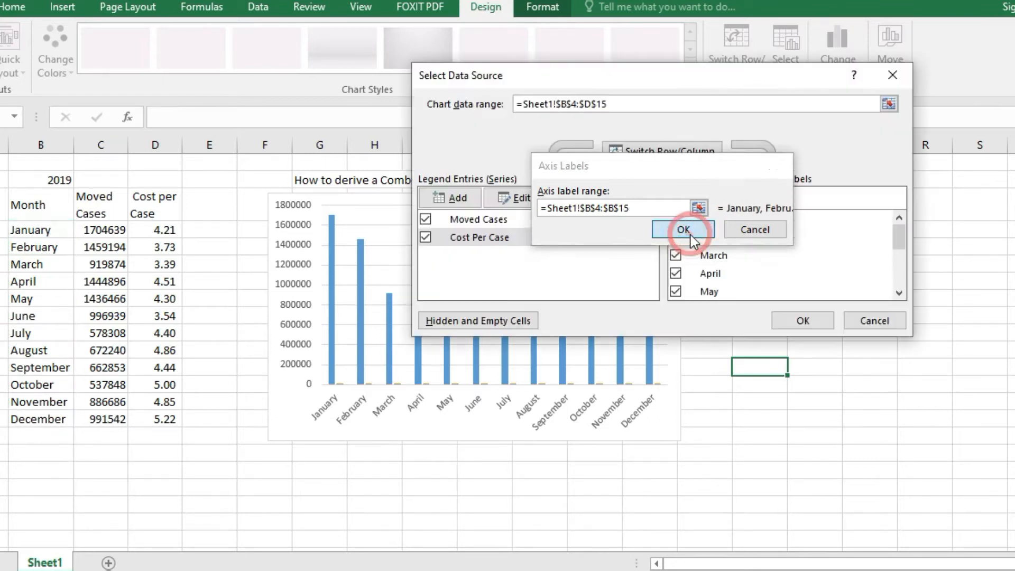
click(474, 225)
click(483, 238)
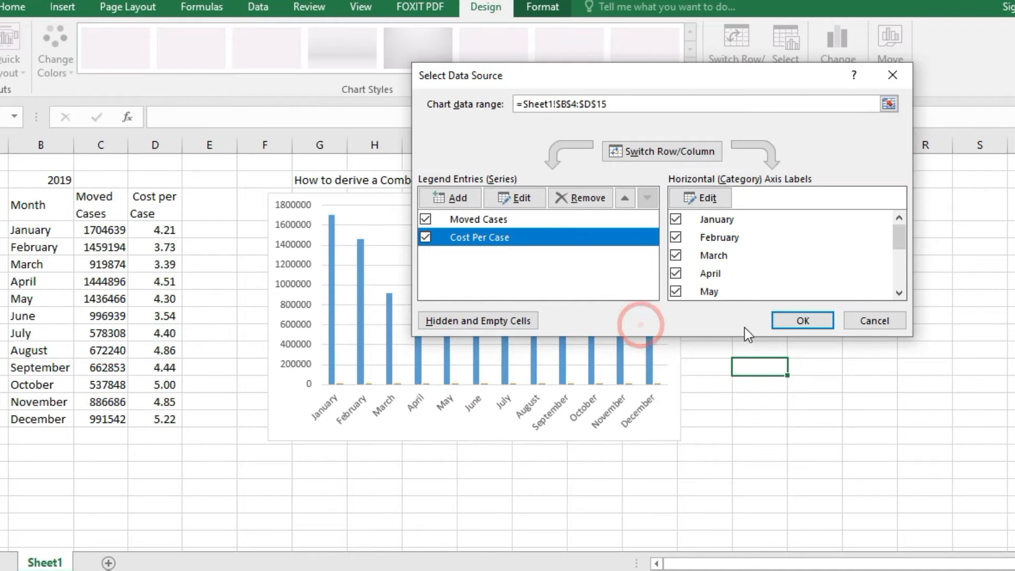
click(809, 321)
click(796, 299)
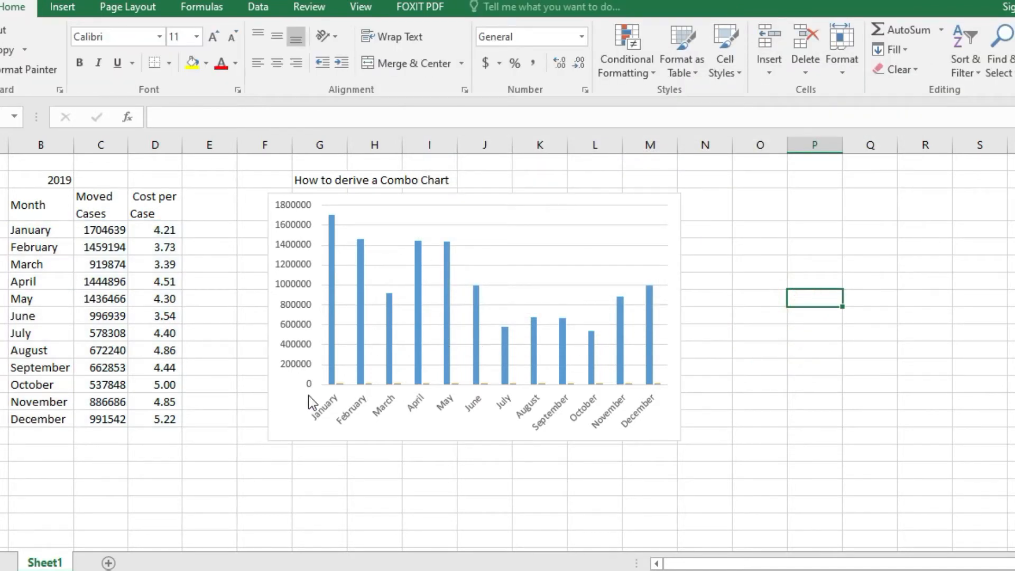
- Move the chart slightly down, clear of the "How to derive a Combo Chart" heading, and enlarge it a little
drag(283, 398, 276, 429)
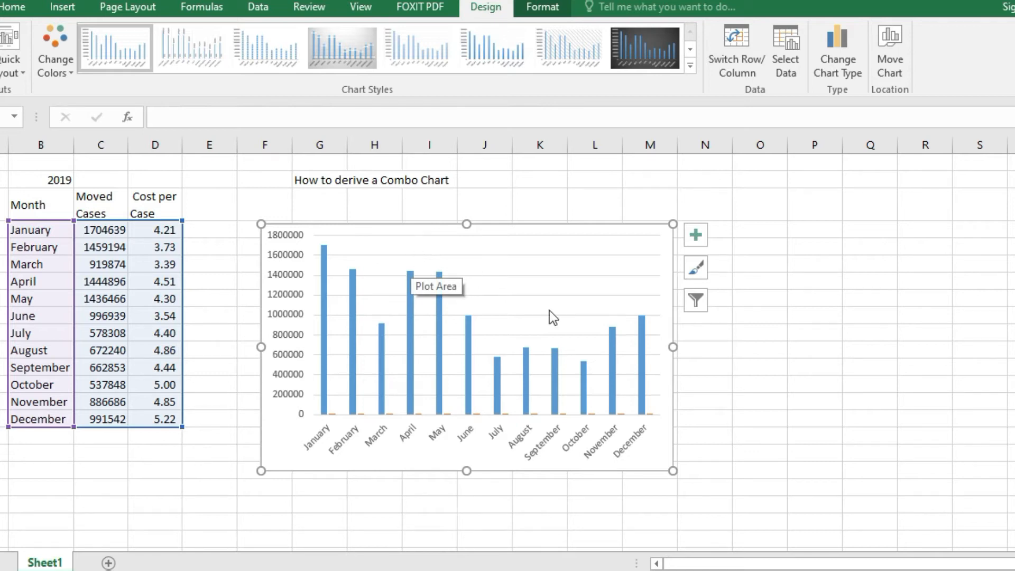
drag(675, 472, 699, 483)
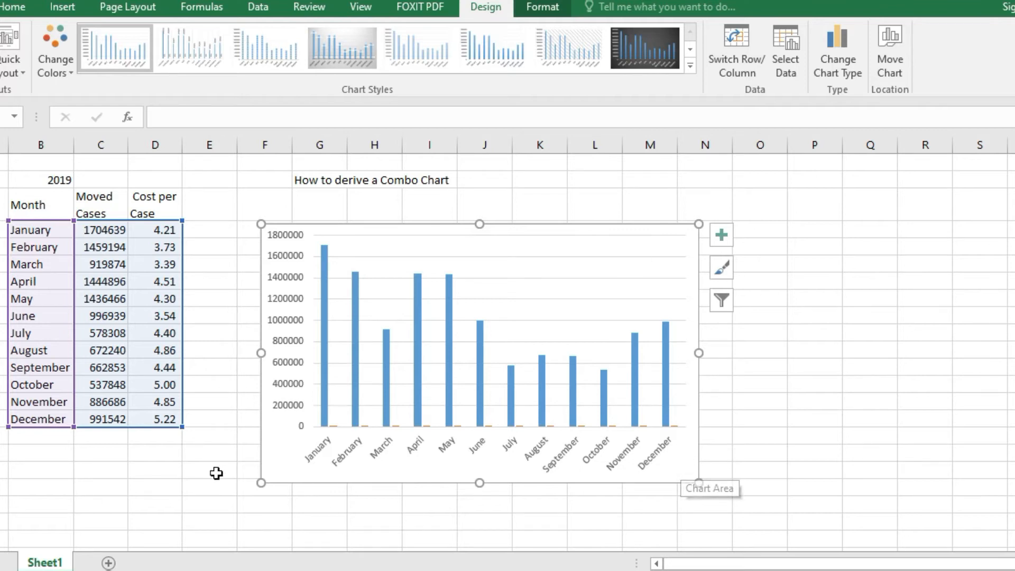
click(203, 452)
- Change the chart type to the combo "Clustered Column - Line on Secondary Axis", with Cost Per Case as the line
right_click(290, 434)
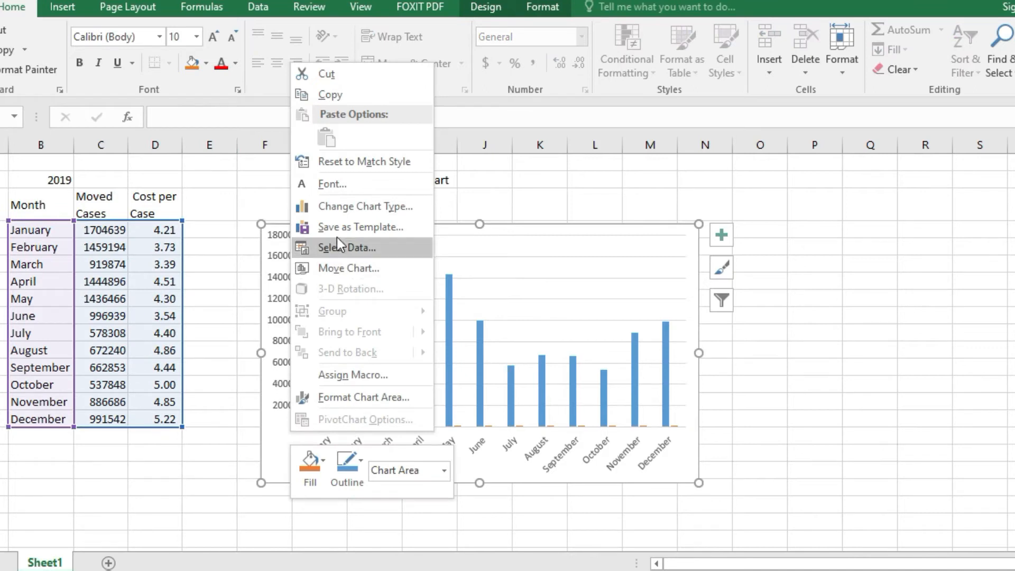
click(342, 209)
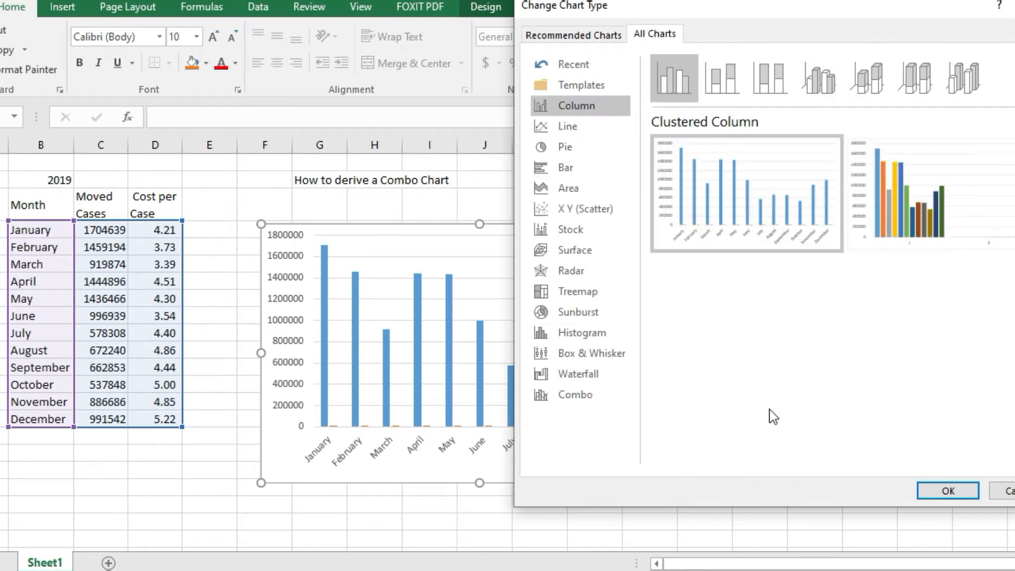
click(576, 395)
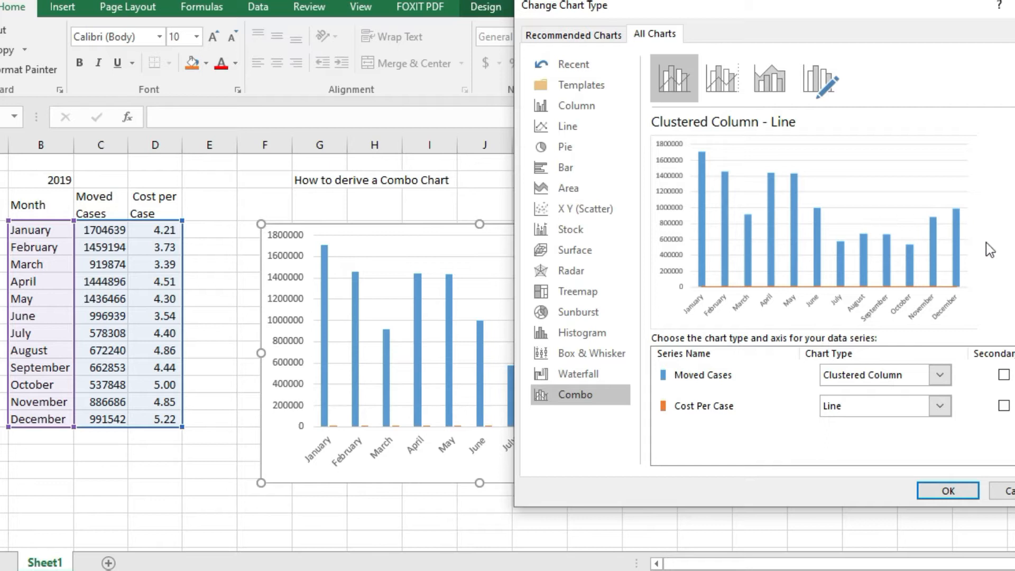
click(716, 80)
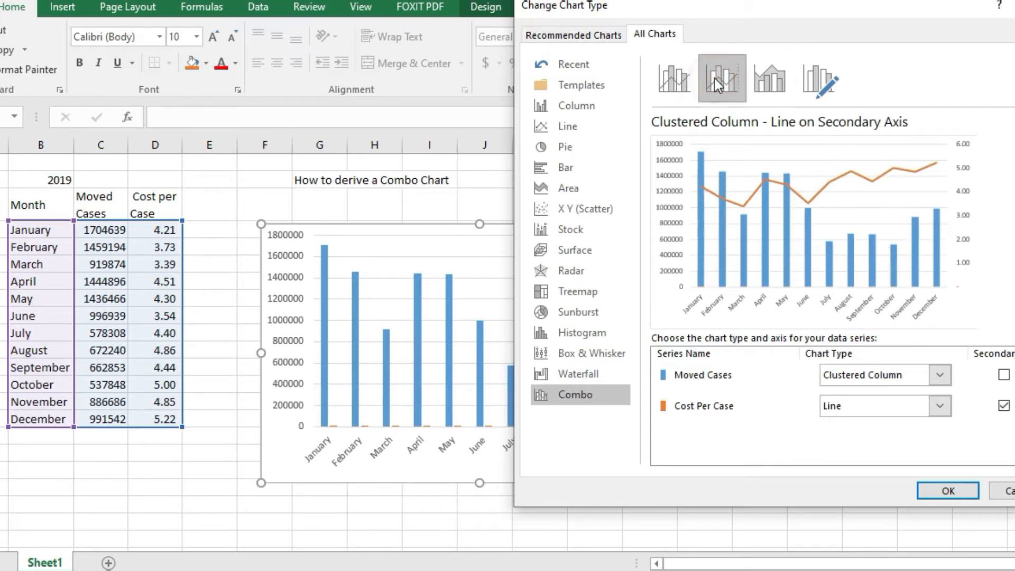
click(776, 74)
click(830, 91)
click(724, 87)
click(952, 493)
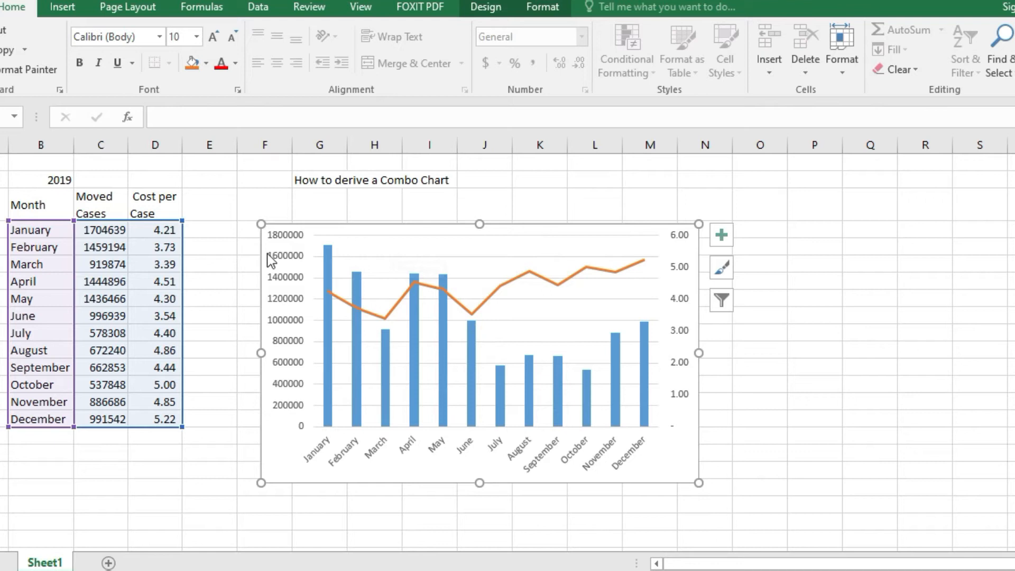
- Enlarge the combo chart so it starts just below the heading and spans from column F to column P
drag(258, 222, 238, 199)
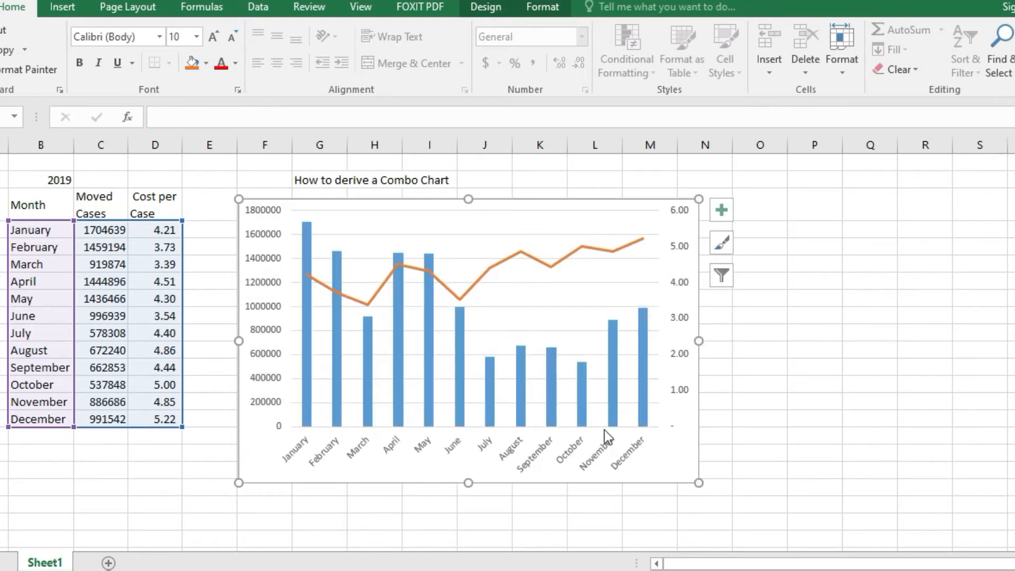
drag(698, 482, 818, 513)
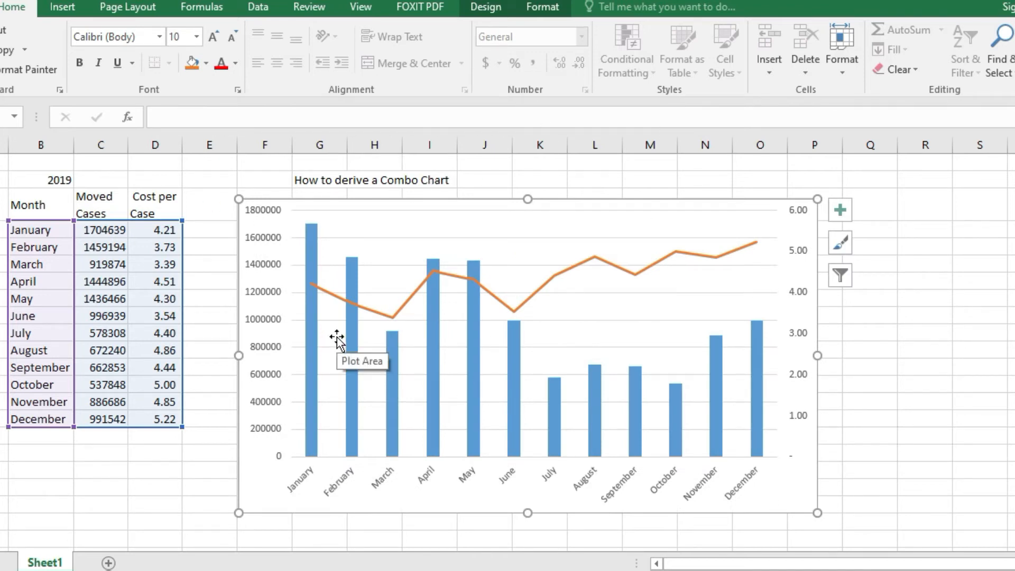
- Try several chart styles on the combo chart and apply the one with the dark grey background
click(511, 15)
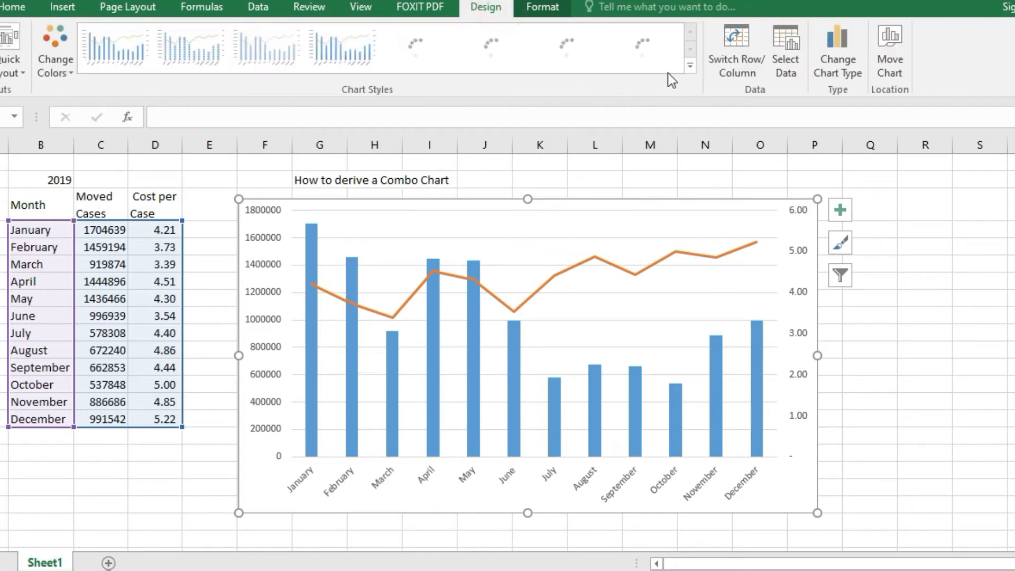
click(693, 66)
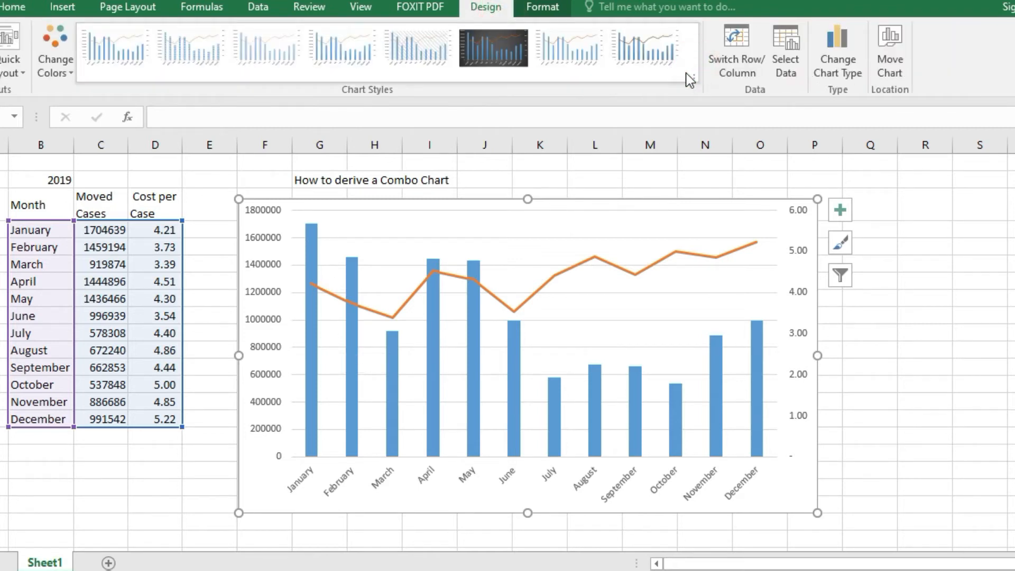
click(692, 80)
click(413, 50)
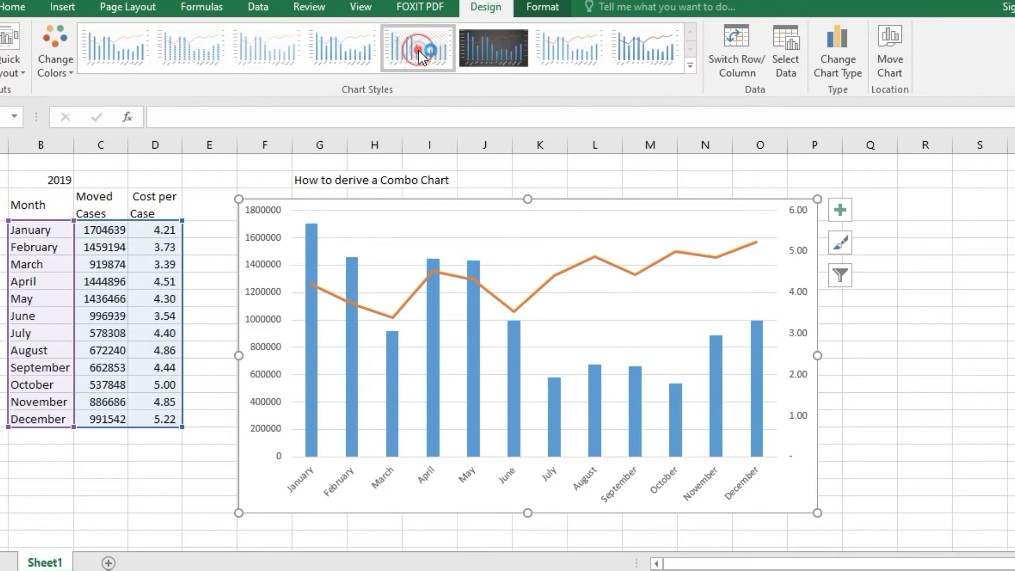
click(109, 55)
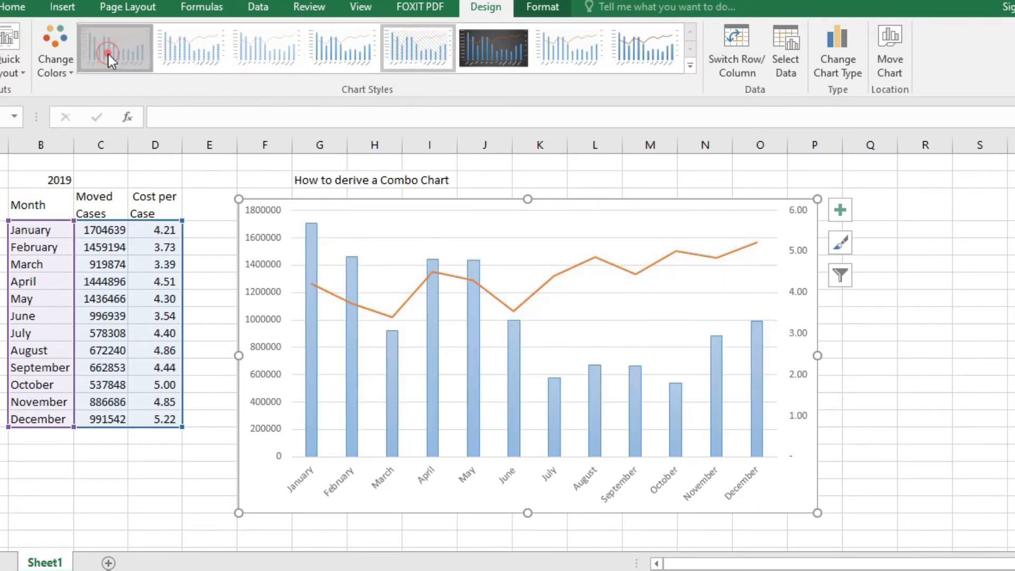
click(193, 47)
click(279, 47)
click(414, 50)
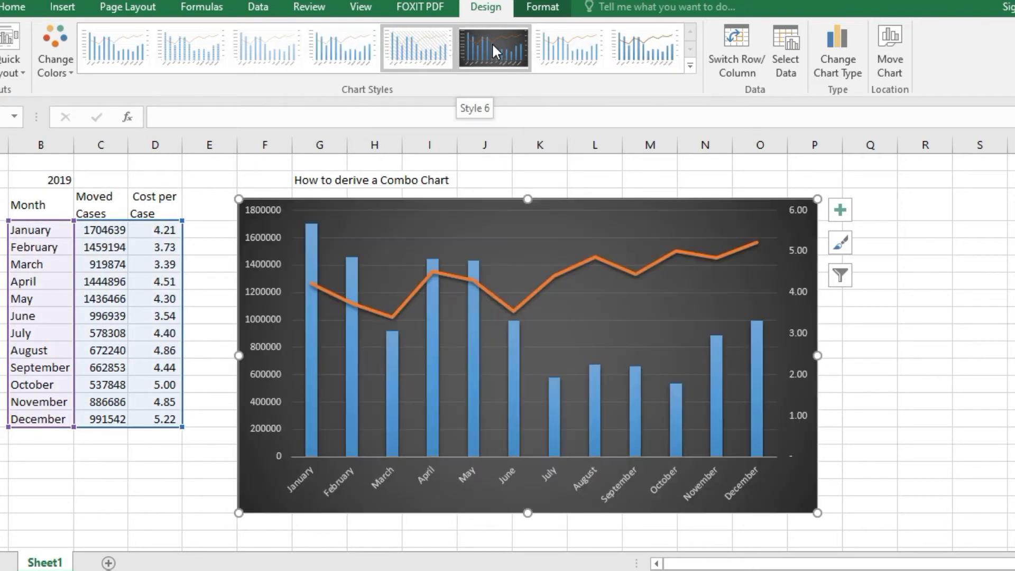
click(492, 42)
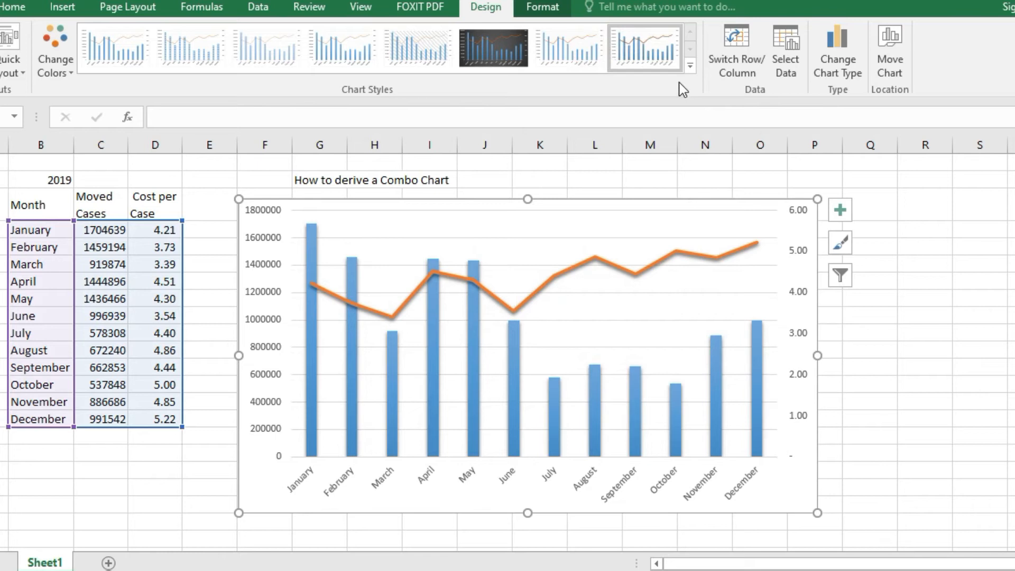
click(555, 37)
click(496, 53)
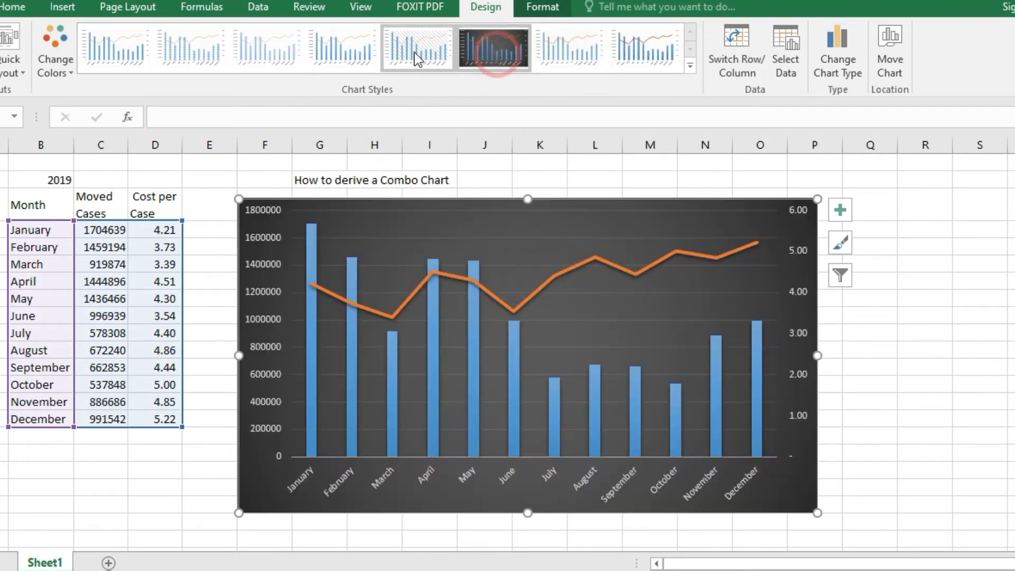
click(413, 49)
click(474, 44)
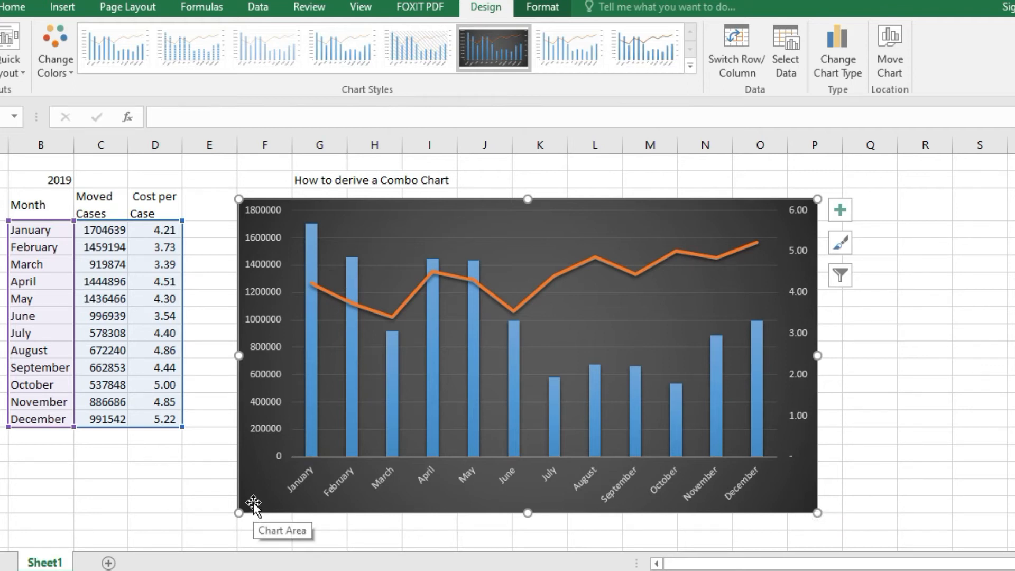
click(941, 423)
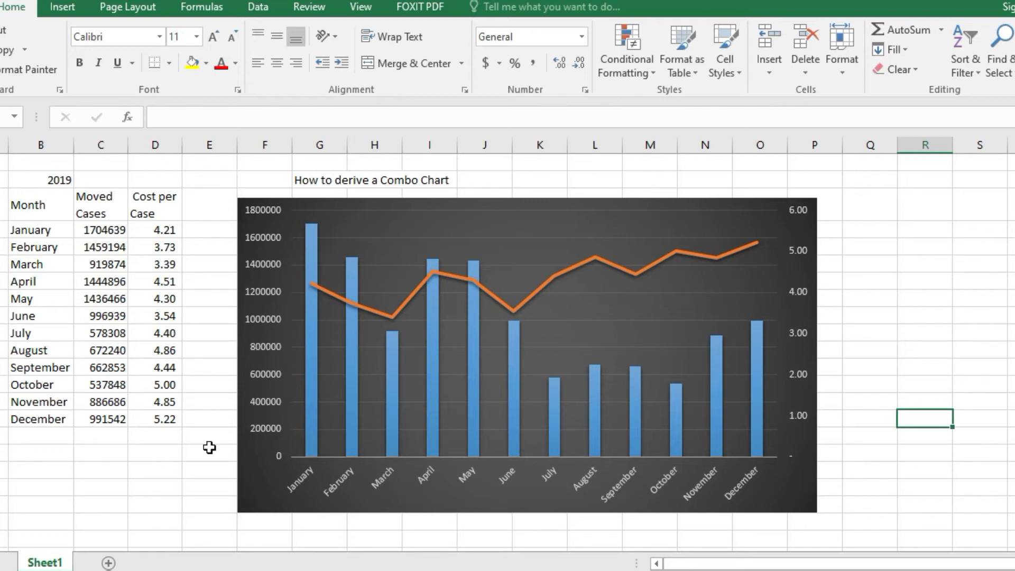
- Add a primary horizontal axis title to the combo chart
drag(258, 454, 261, 456)
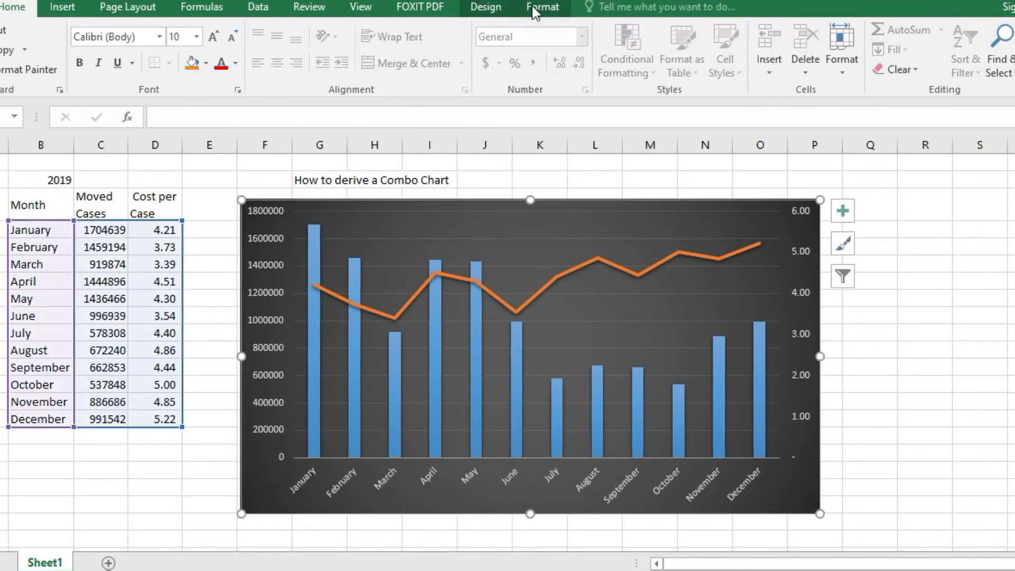
click(485, 8)
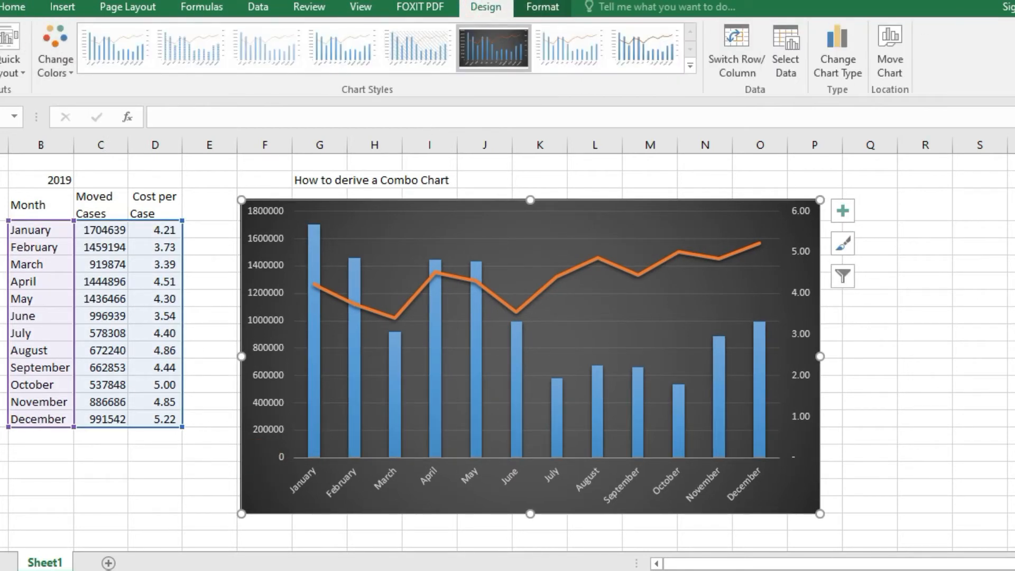
click(0, 58)
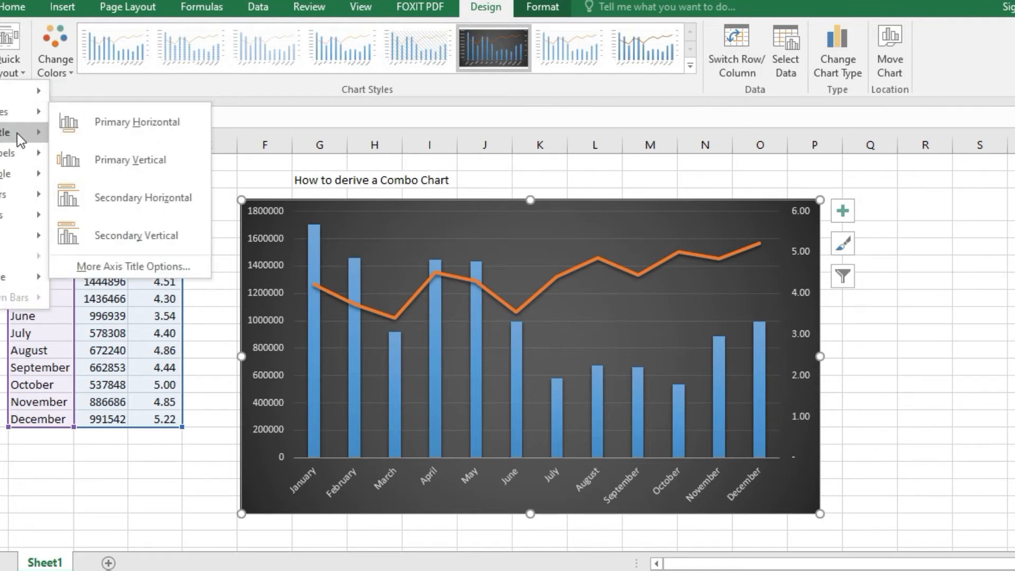
click(17, 113)
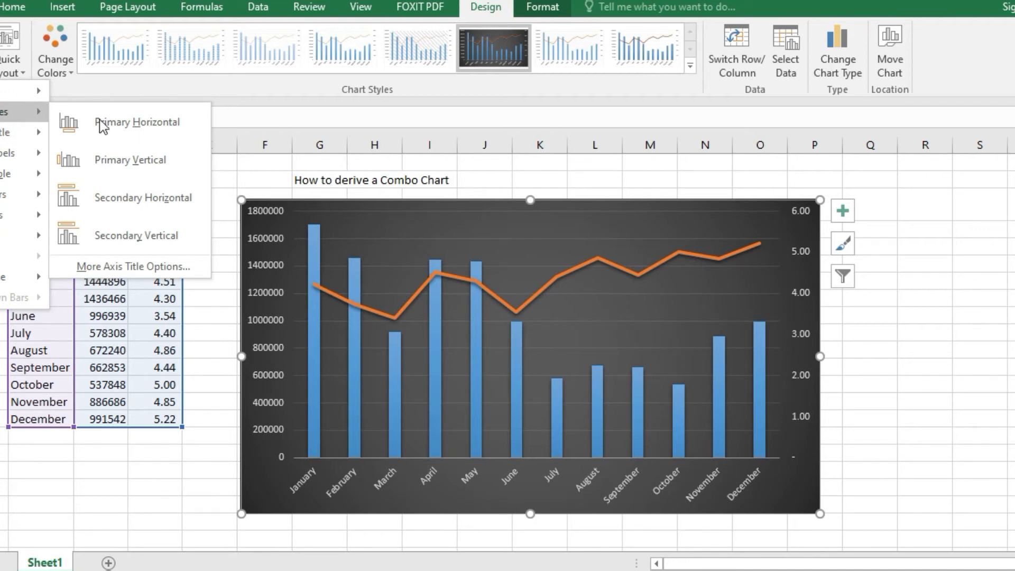
click(114, 128)
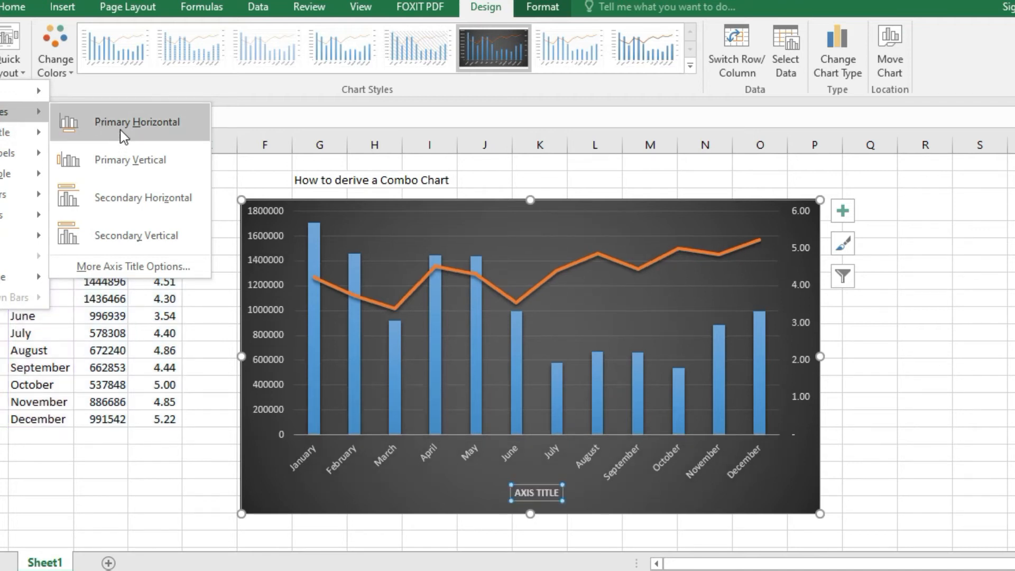
click(122, 128)
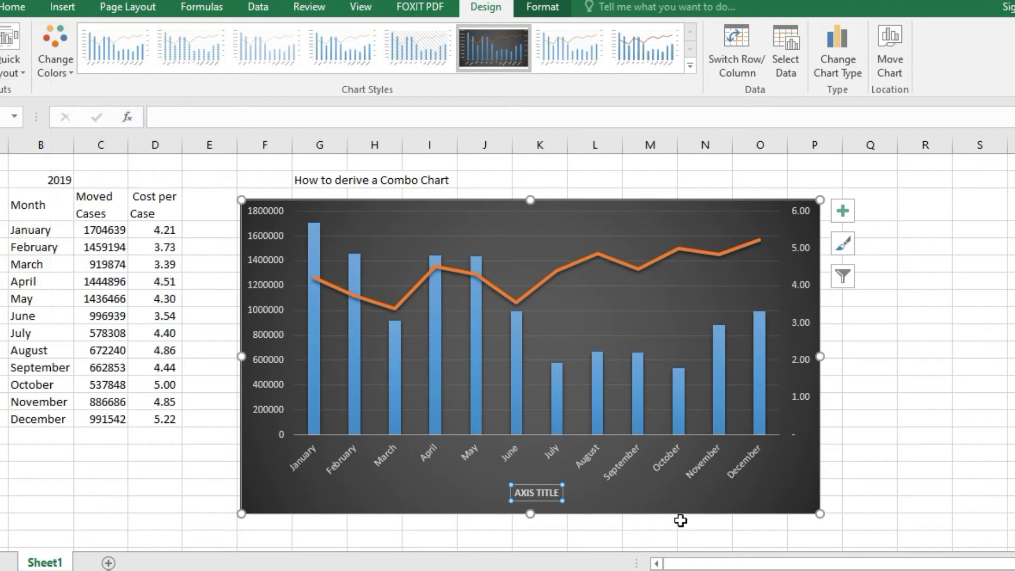
- Add a primary vertical axis title to the combo chart
click(0, 66)
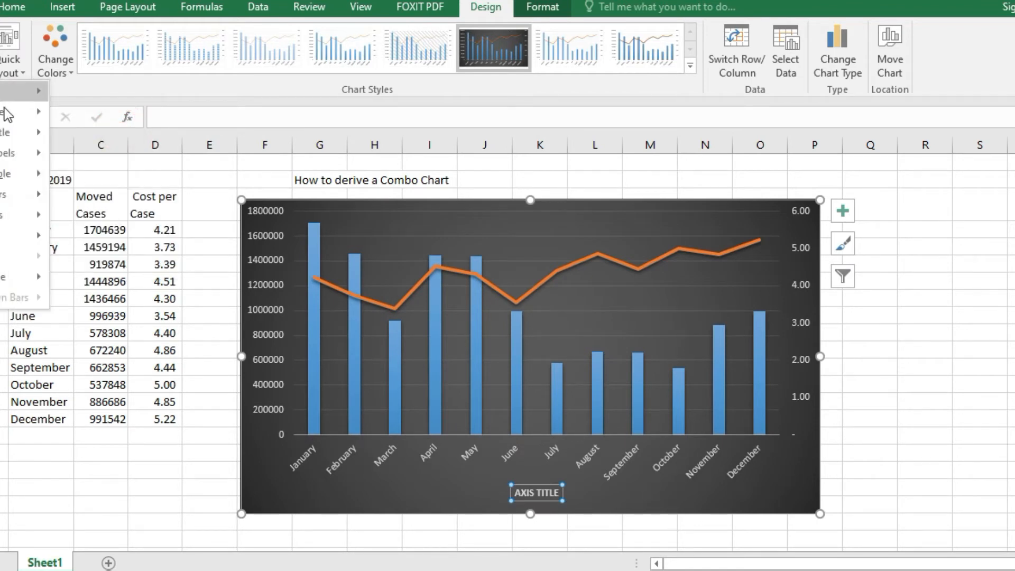
click(8, 113)
click(124, 159)
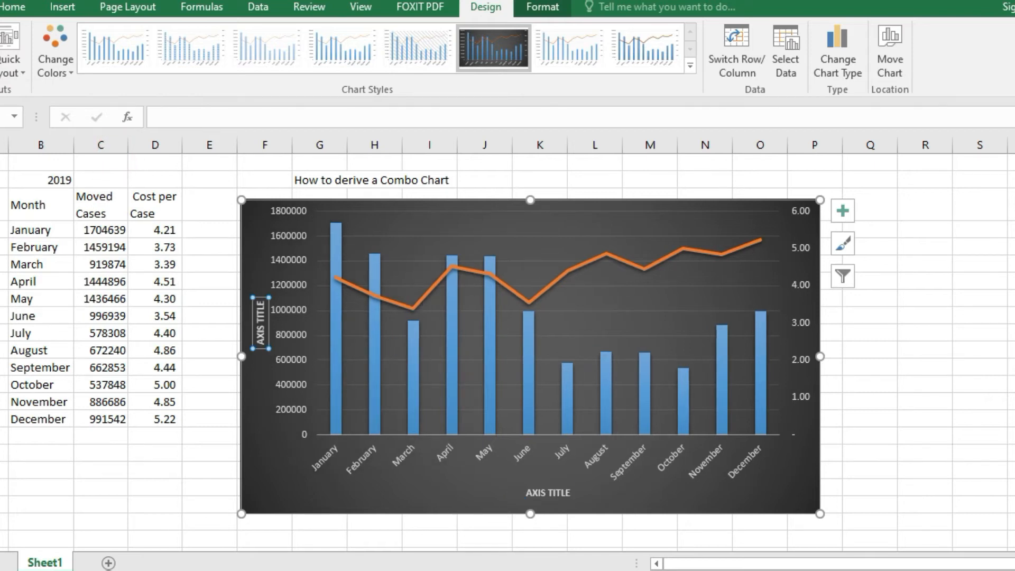
- Add a chart title positioned above the combo chart's plot area
click(0, 66)
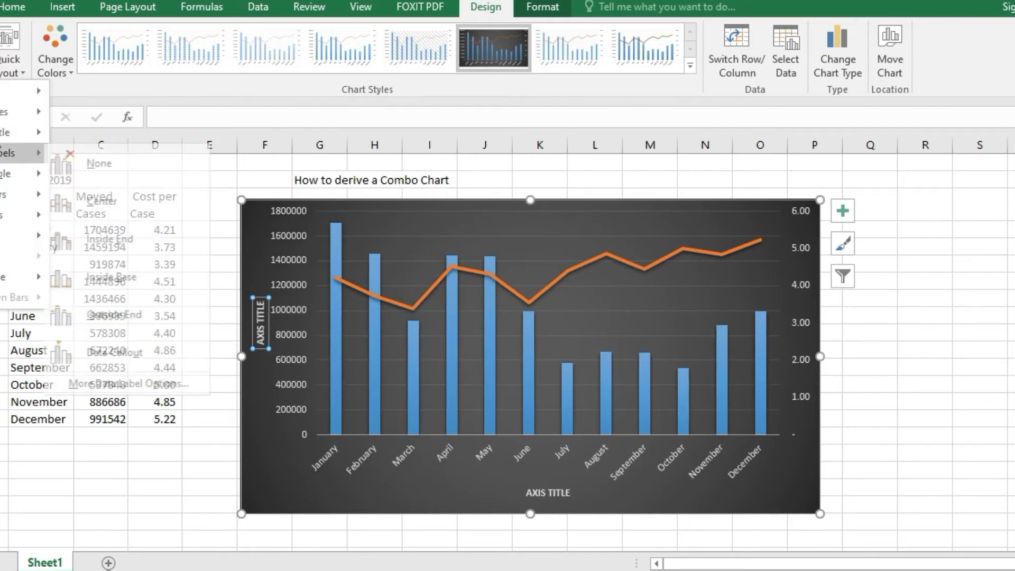
click(3, 133)
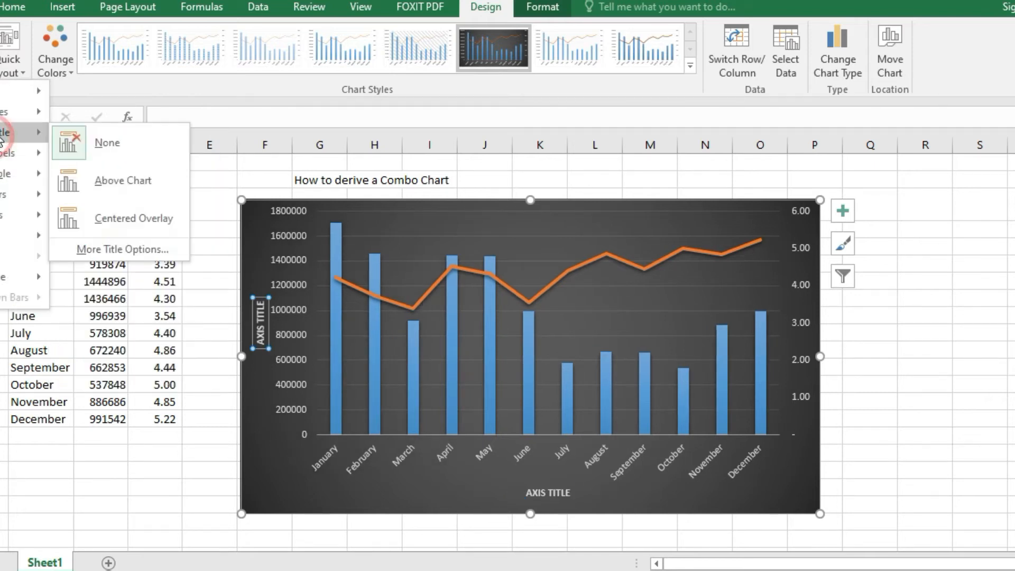
click(119, 182)
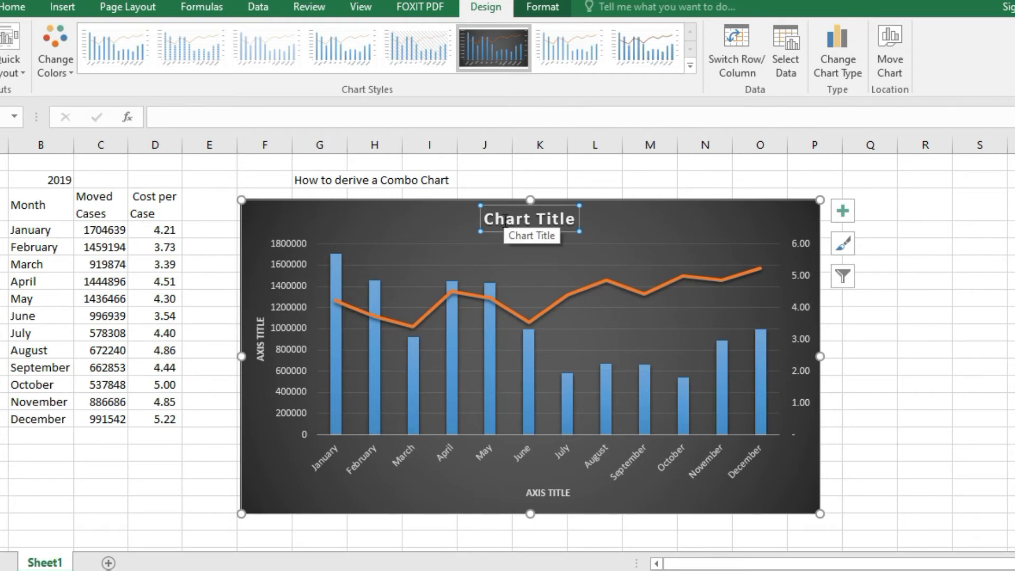
- Replace the placeholder chart title with "2019 Moved Cases vs Cos Per Case"
click(574, 213)
key(BackSpace)
key(BackSpace)
key(BackSpace)
key(BackSpace)
key(BackSpace)
key(BackSpace)
key(BackSpace)
key(BackSpace)
key(BackSpace)
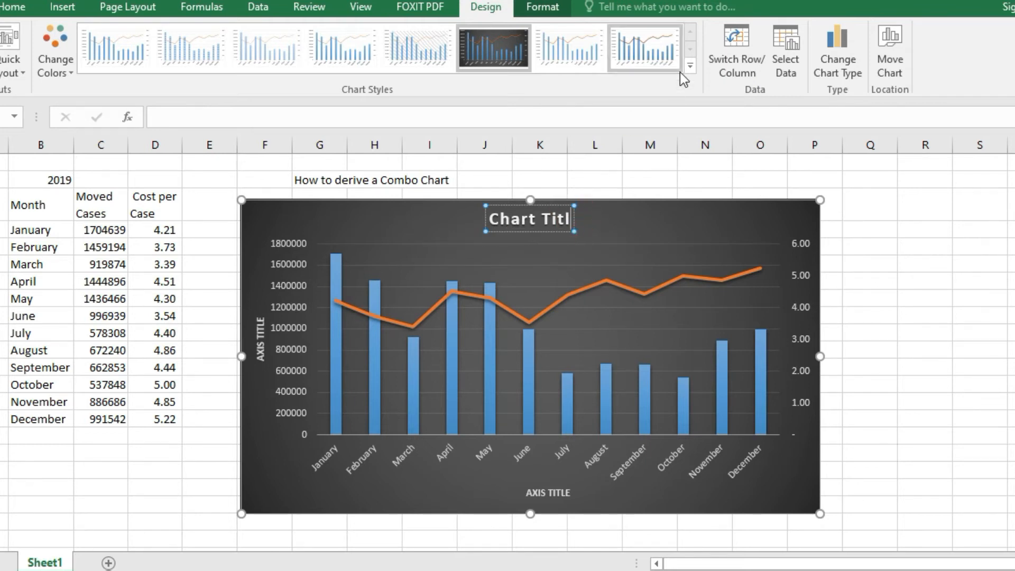
key(BackSpace)
key(BackSpace)
text(2019)
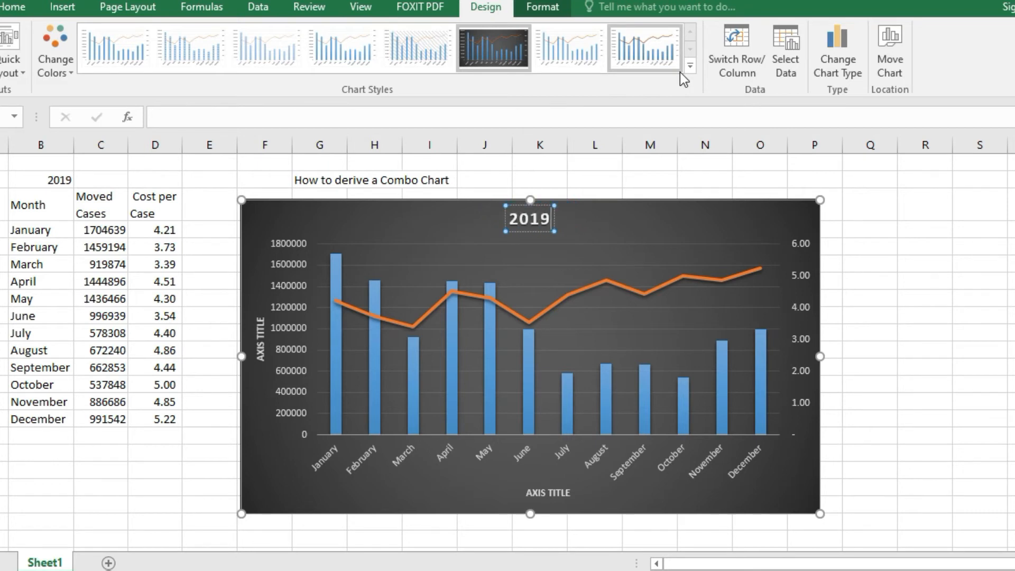
text( D)
key(BackSpace)
key(BackSpace)
text(Moved)
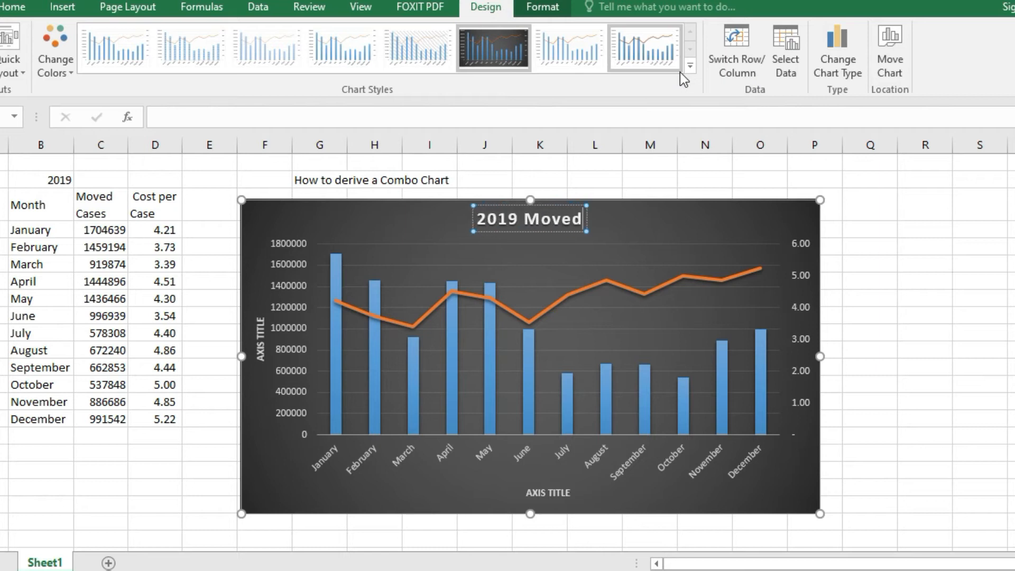
text( Cases v)
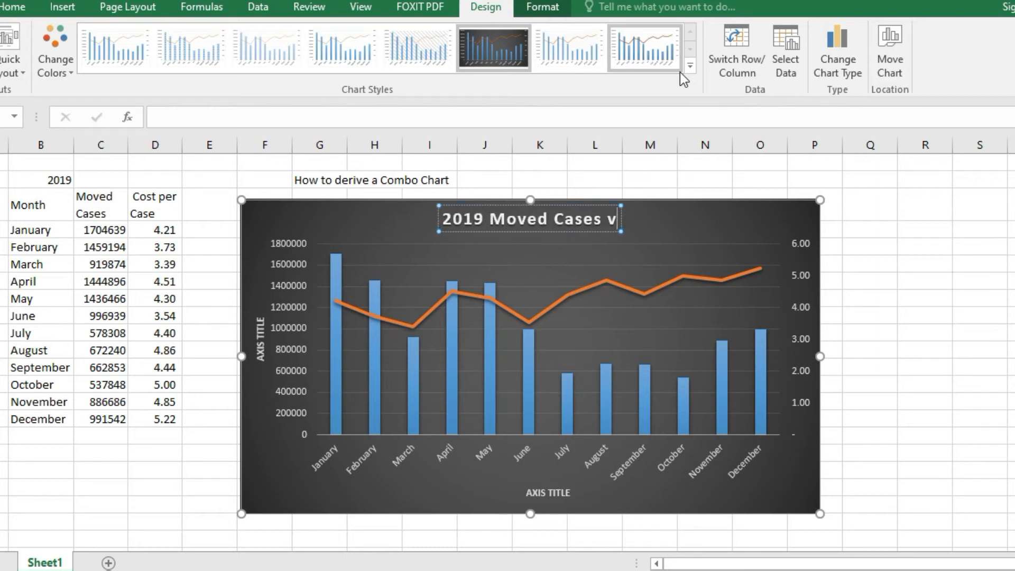
text(s Cs)
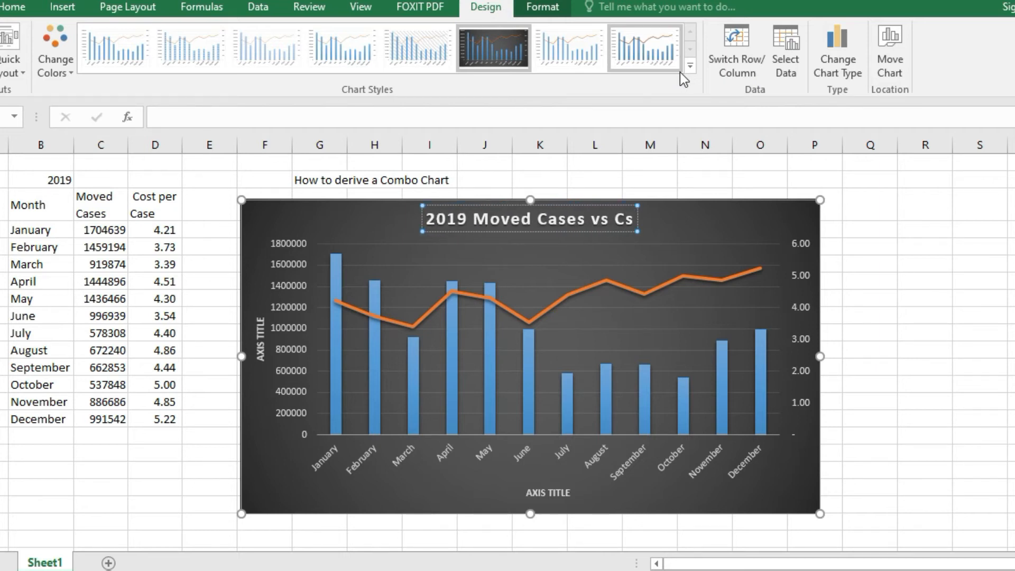
key(BackSpace)
text(os)
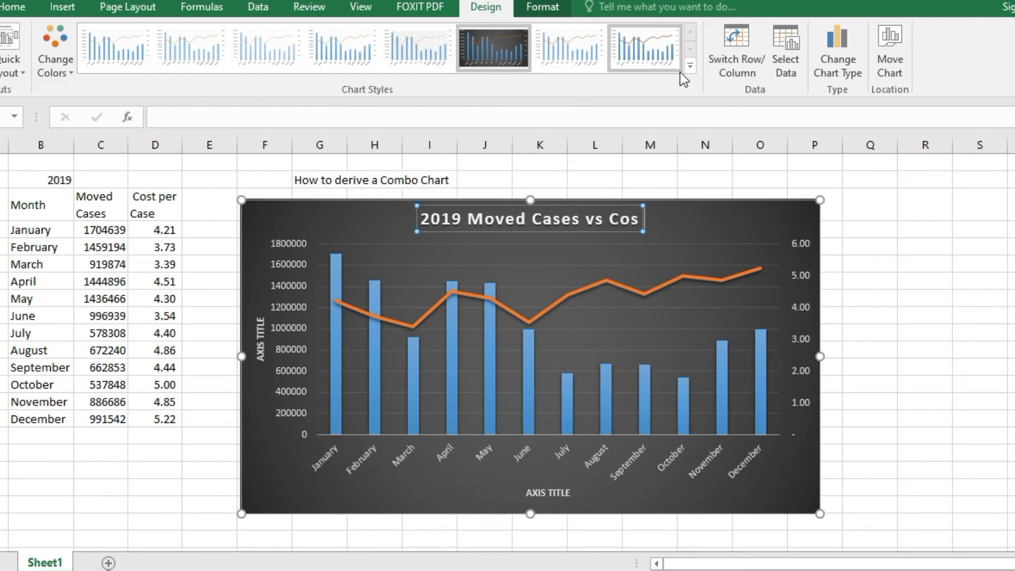
text( Per Case)
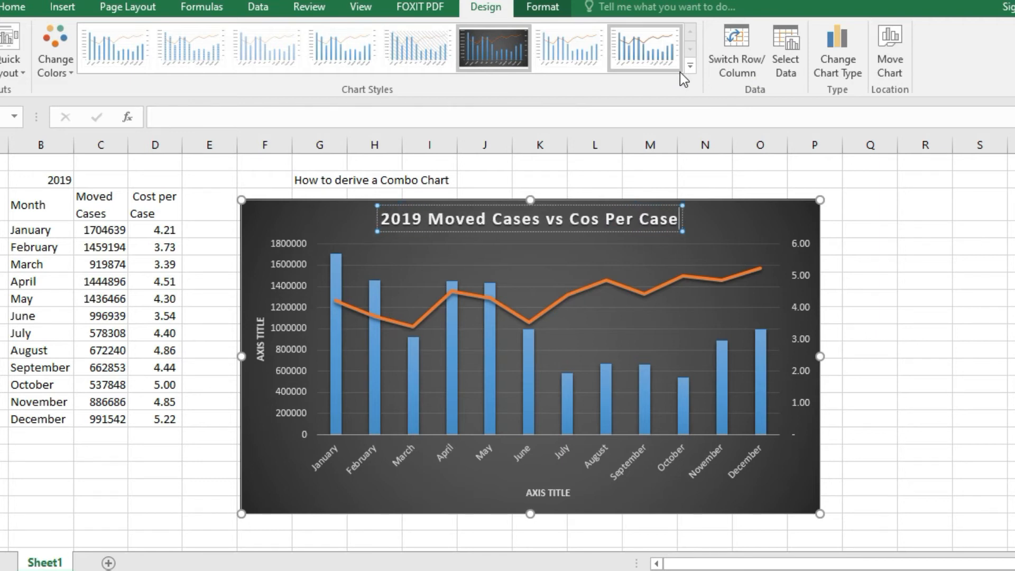
click(939, 365)
click(946, 348)
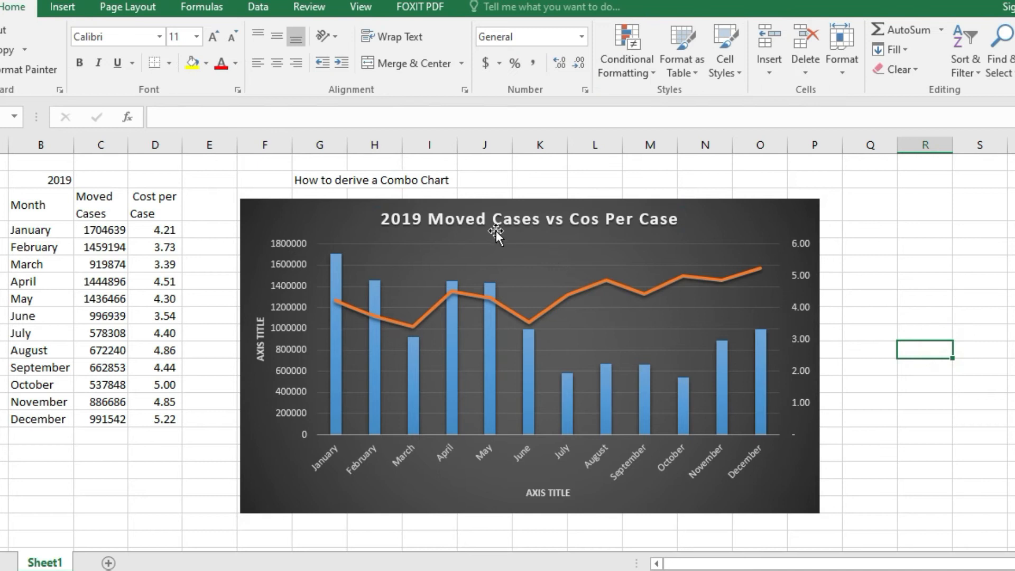
- Replace the placeholder text of the horizontal axis title with "MONTH"
click(536, 496)
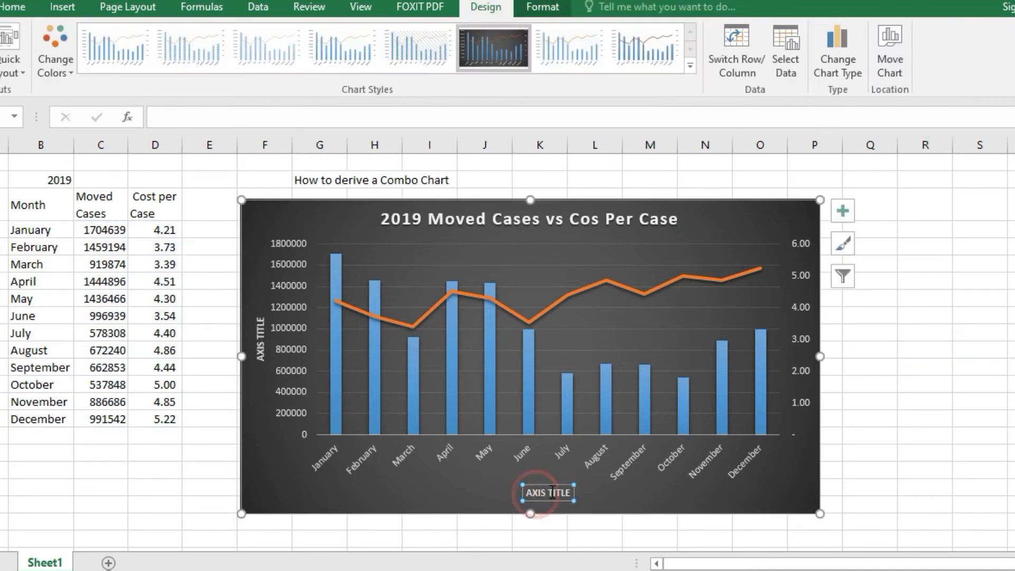
click(548, 493)
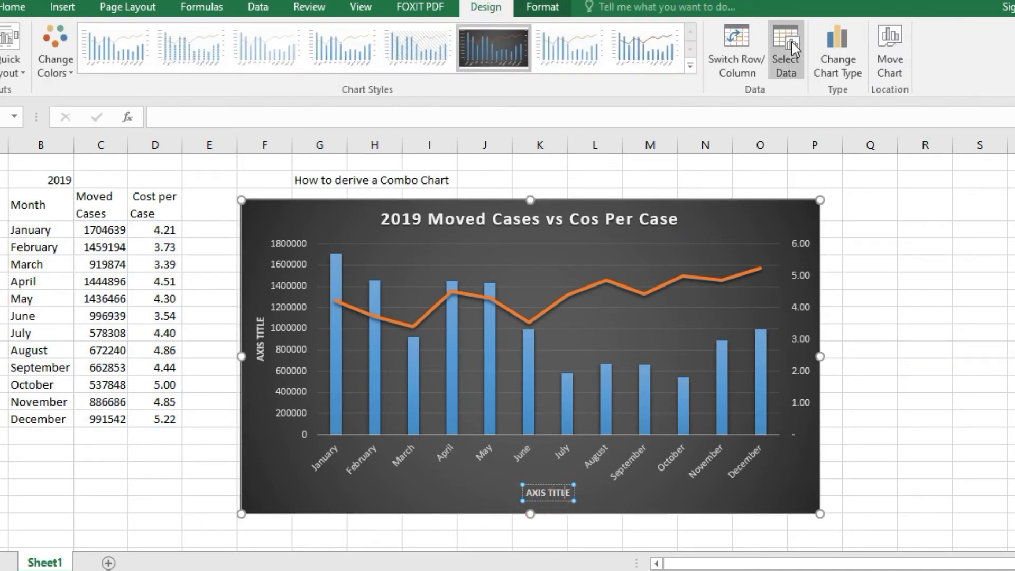
key(BackSpace)
key(BackSpace)
key(BackSpace)
key(BackSpace)
key(BackSpace)
key(BackSpace)
key(BackSpace)
key(BackSpace)
key(BackSpace)
key(BackSpace)
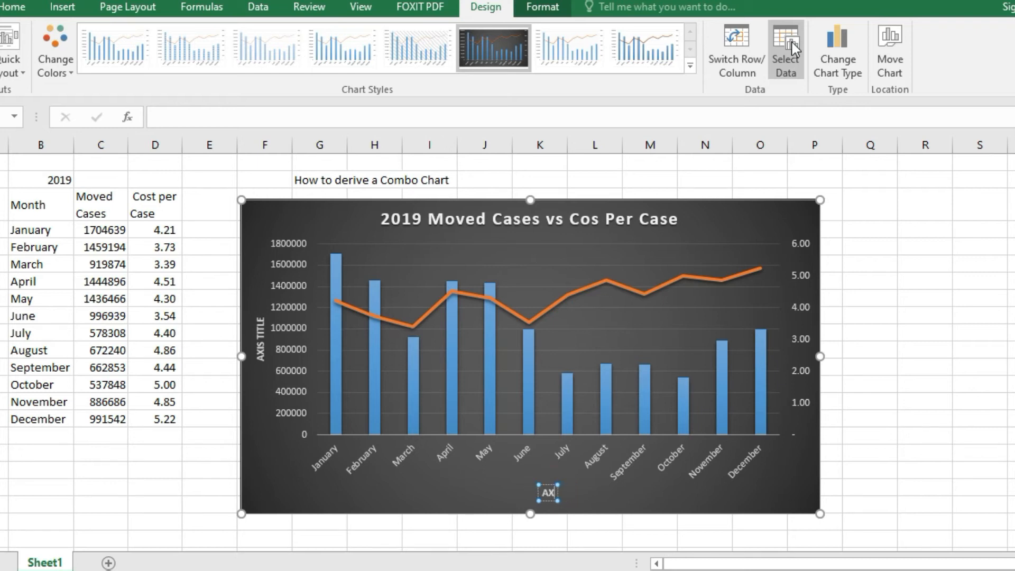
text(MONTH)
- Replace the placeholder text of the primary vertical axis title with "Moved Cases"
click(260, 357)
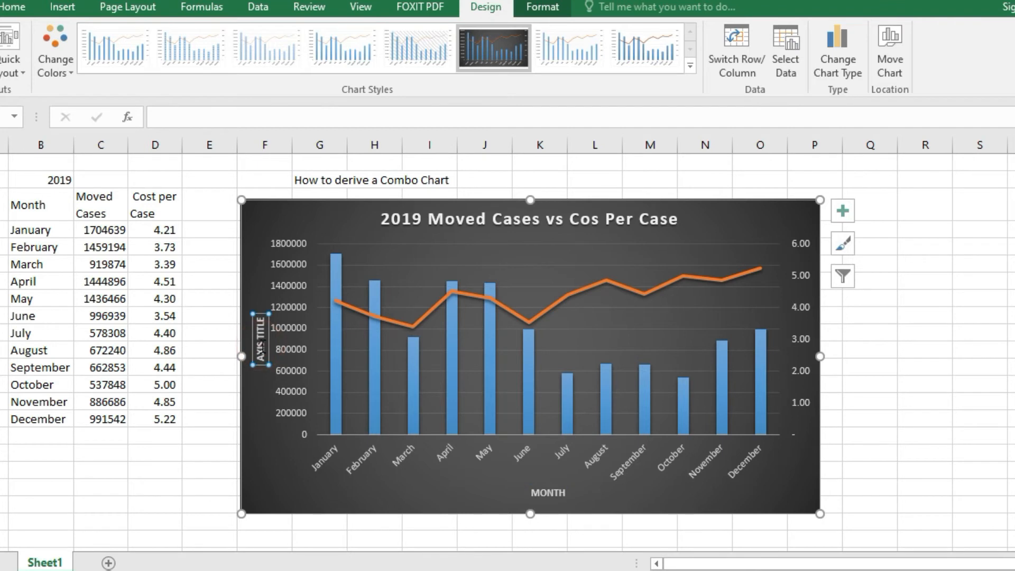
click(264, 319)
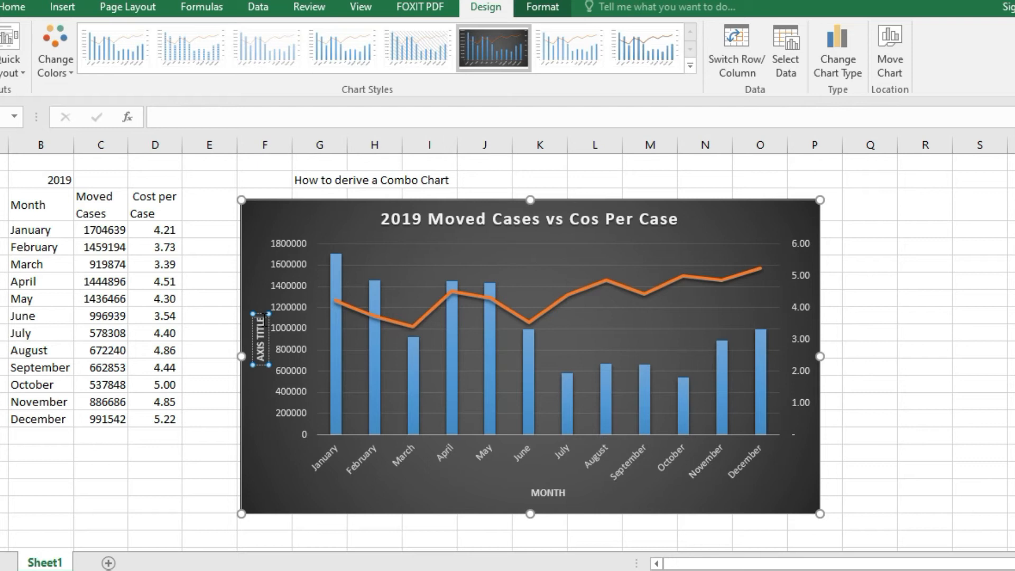
key(BackSpace)
key(BackSpace)
key(BackSpace)
key(BackSpace)
key(BackSpace)
key(BackSpace)
key(BackSpace)
key(BackSpace)
key(BackSpace)
key(BackSpace)
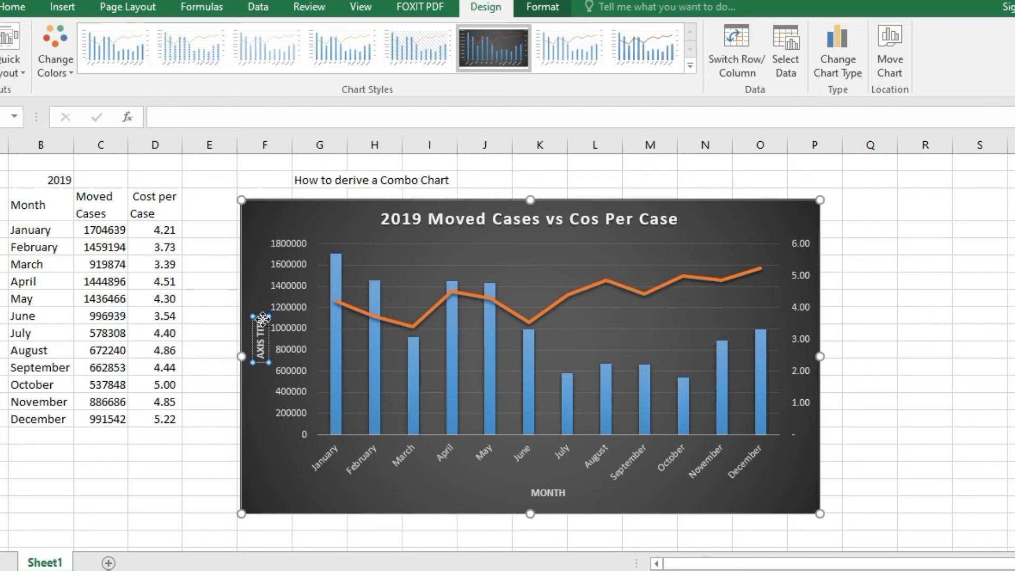
text(Moved Cases)
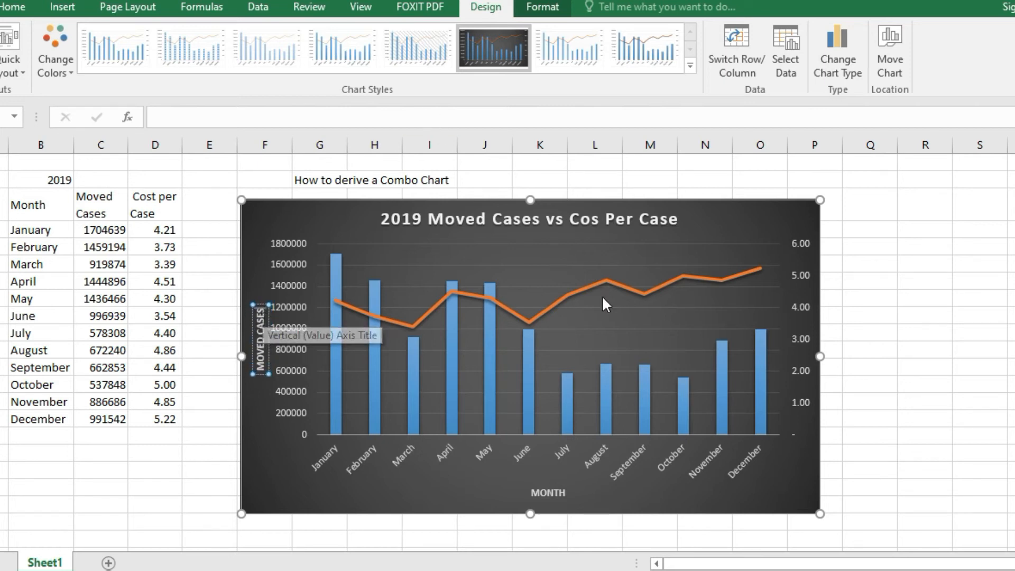
- Add a secondary vertical axis title to the combo chart with the text "Cost per Case"
click(797, 475)
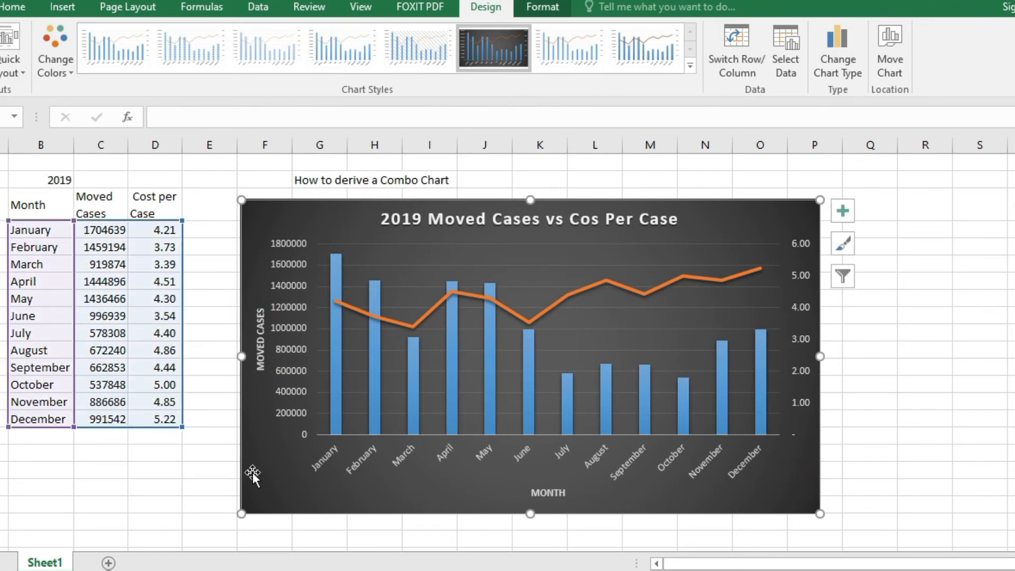
click(0, 59)
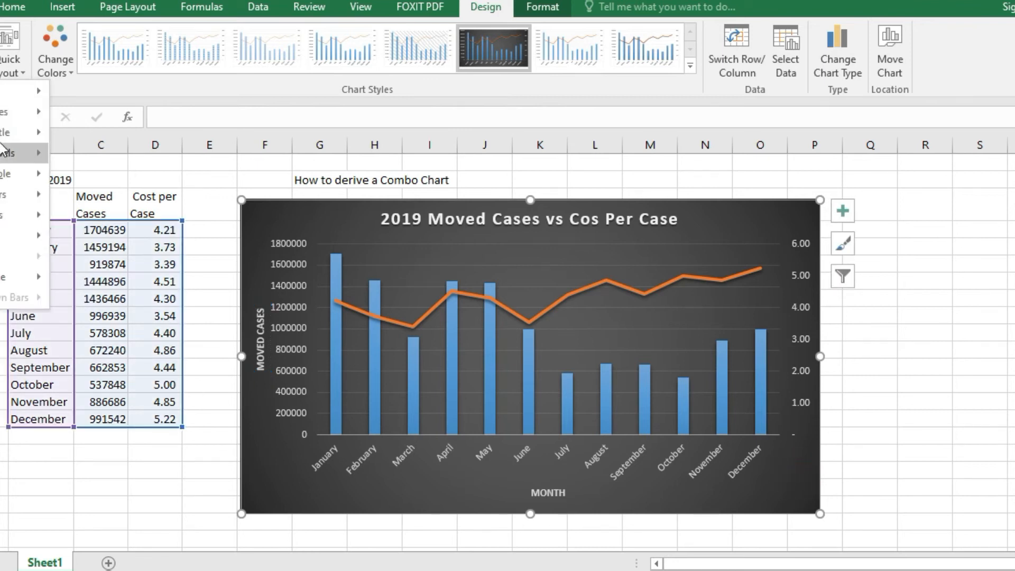
click(11, 113)
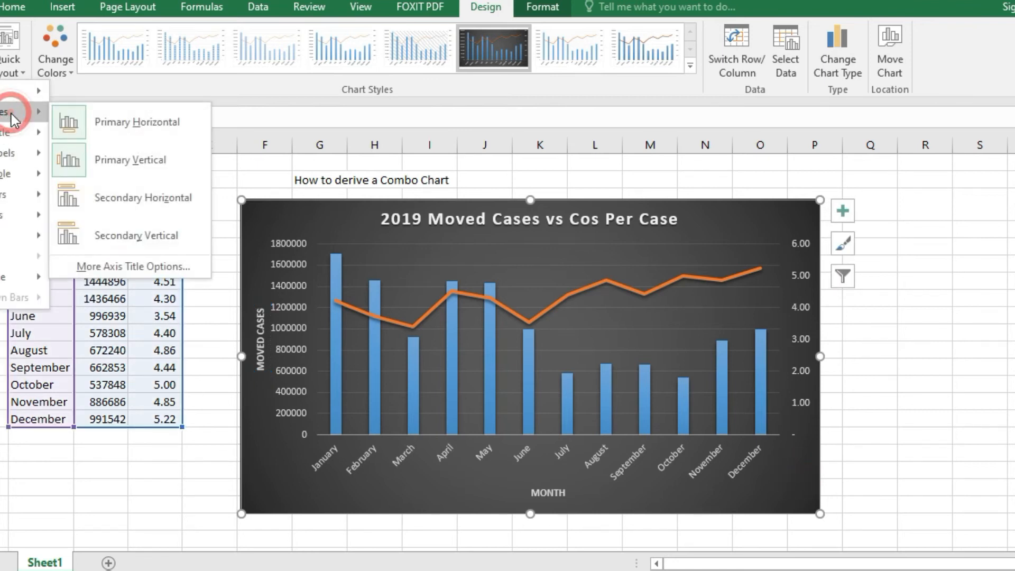
click(136, 235)
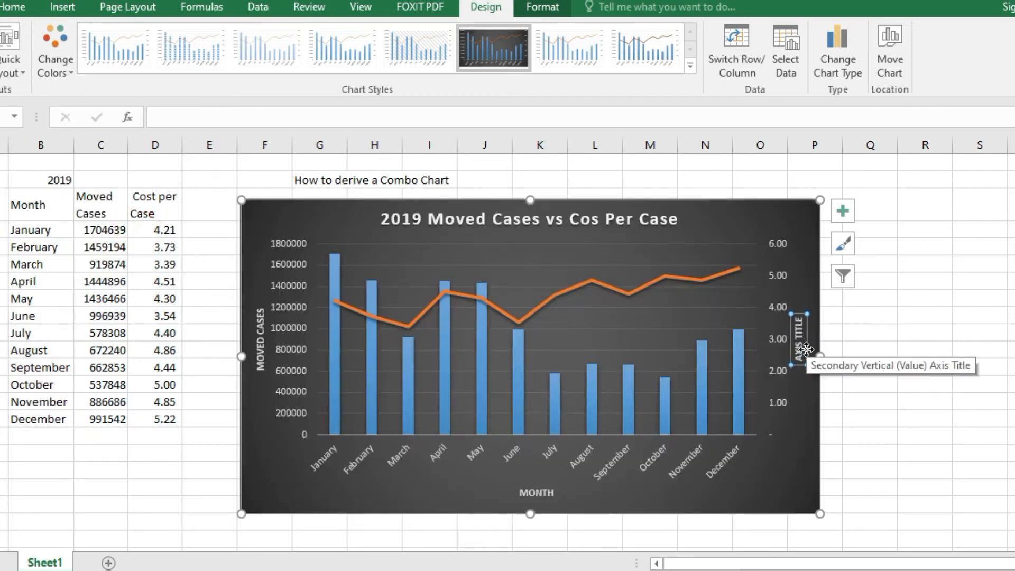
text(Cost per Cas)
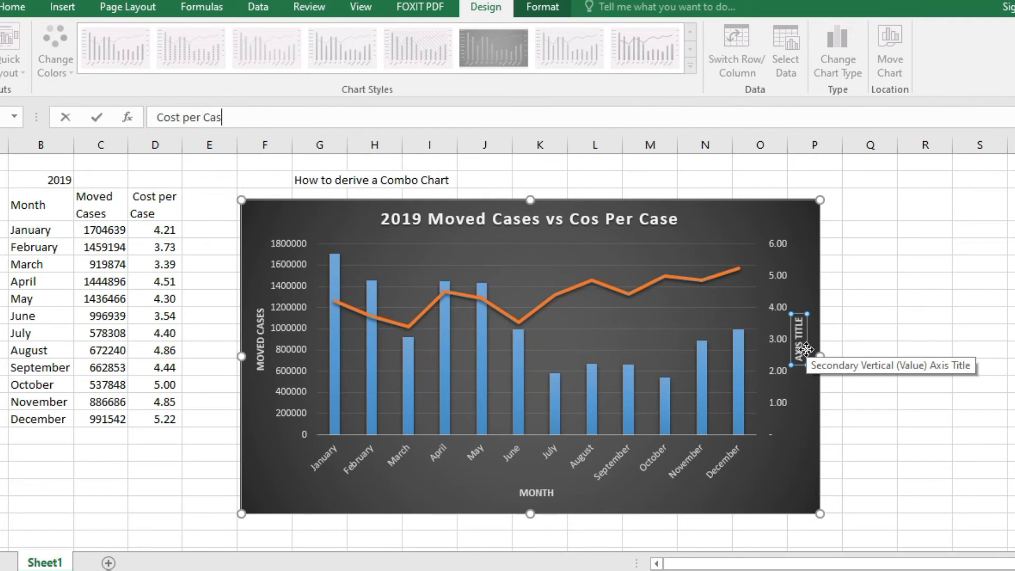
text(e)
click(934, 334)
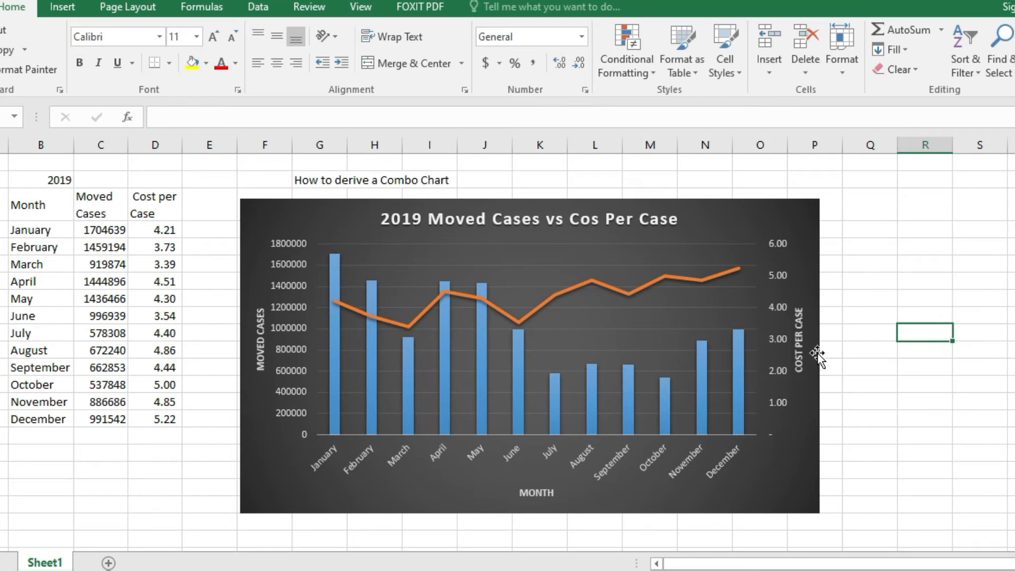
- Move the combo chart up and left over the sheet heading and enlarge it so it spans from column E to column P
click(791, 420)
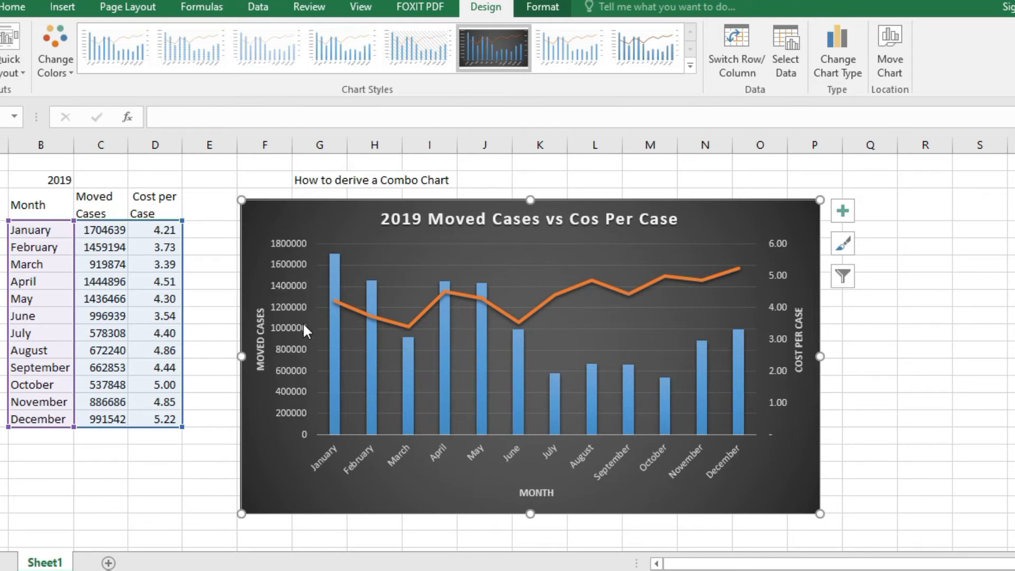
drag(280, 212, 248, 172)
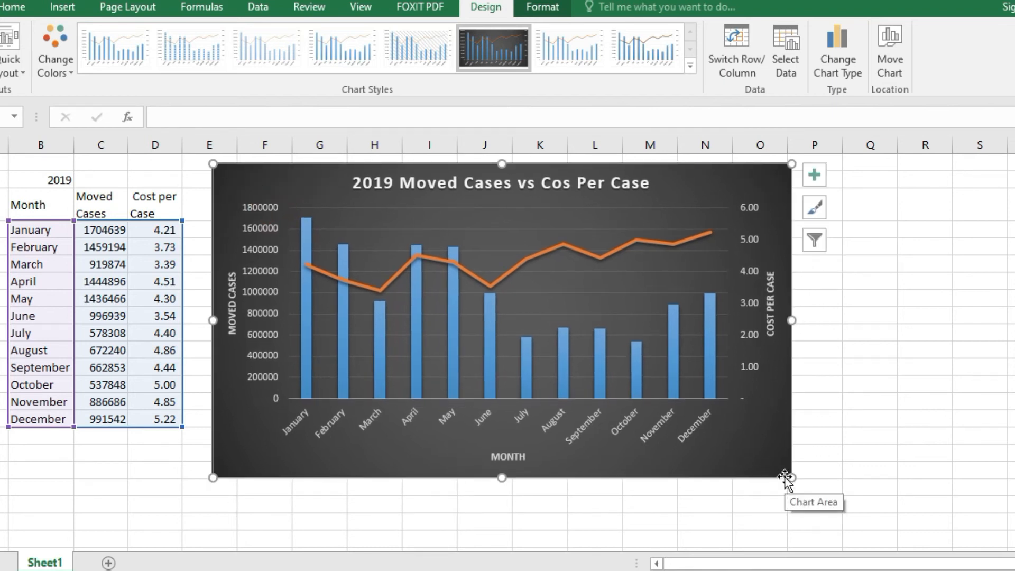
drag(787, 472, 845, 510)
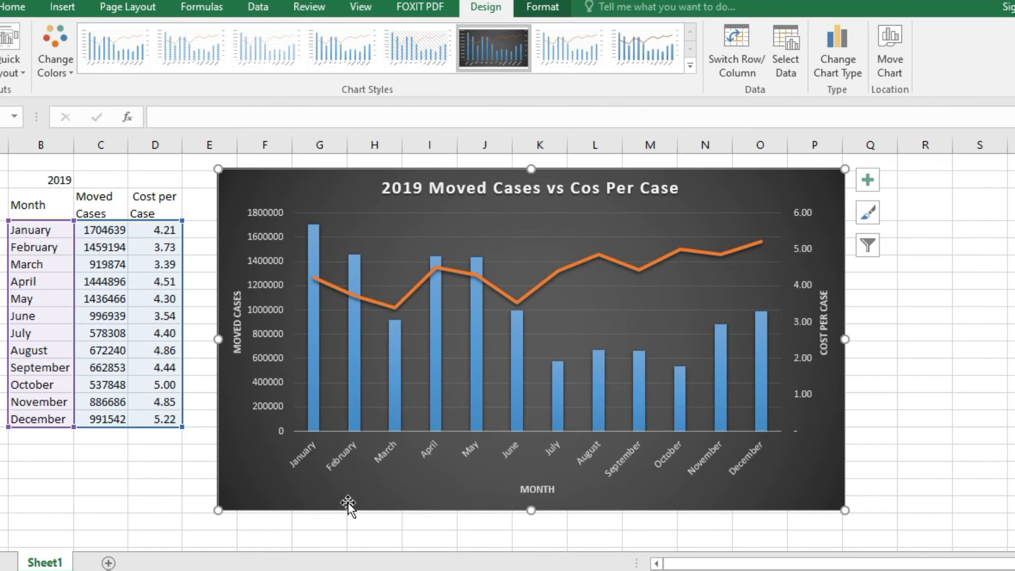
- Reapply the combo chart type "Clustered Column - Line on Secondary Axis" to the chart
right_click(267, 487)
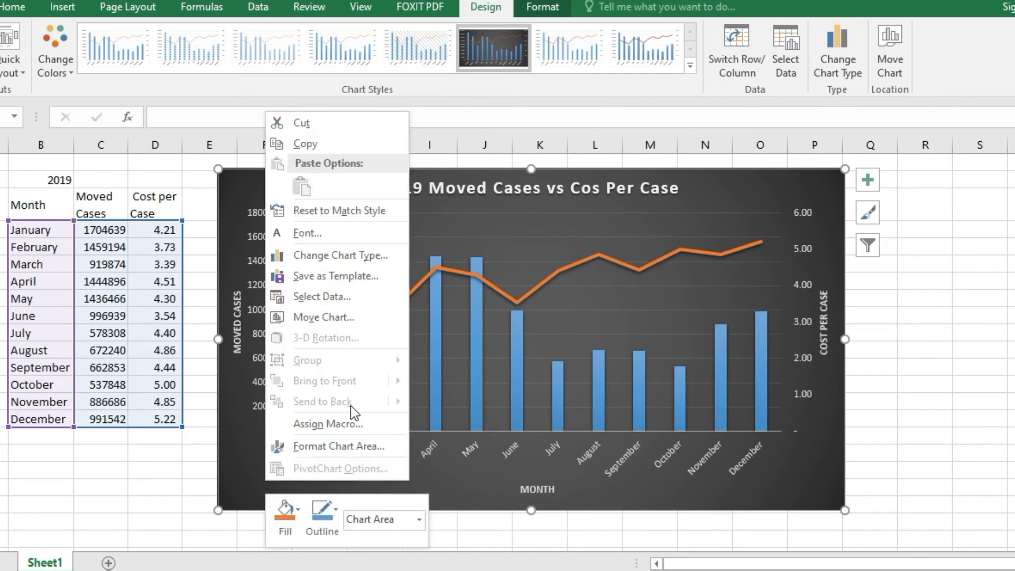
click(311, 255)
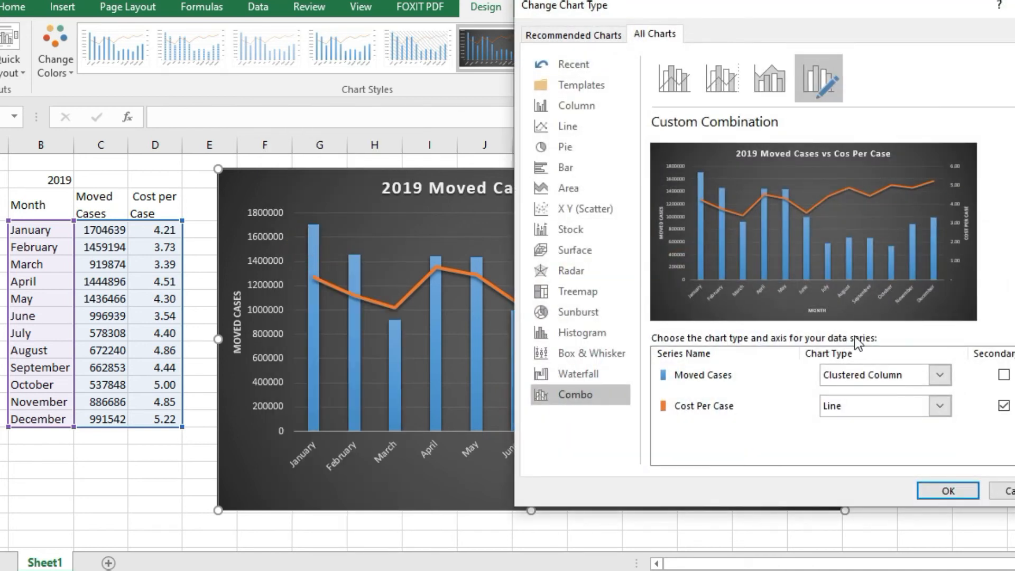
click(722, 84)
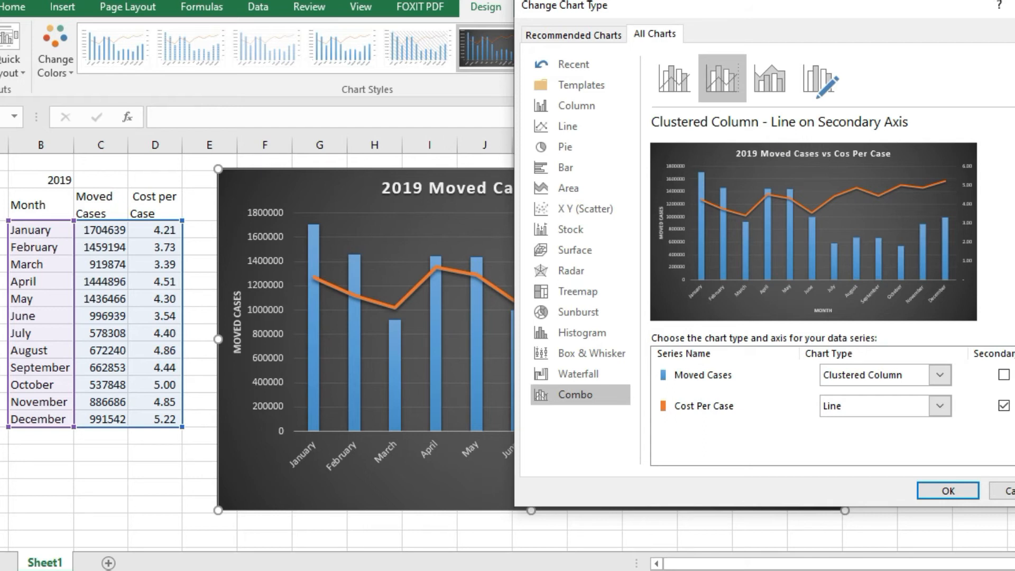
key(Return)
click(903, 428)
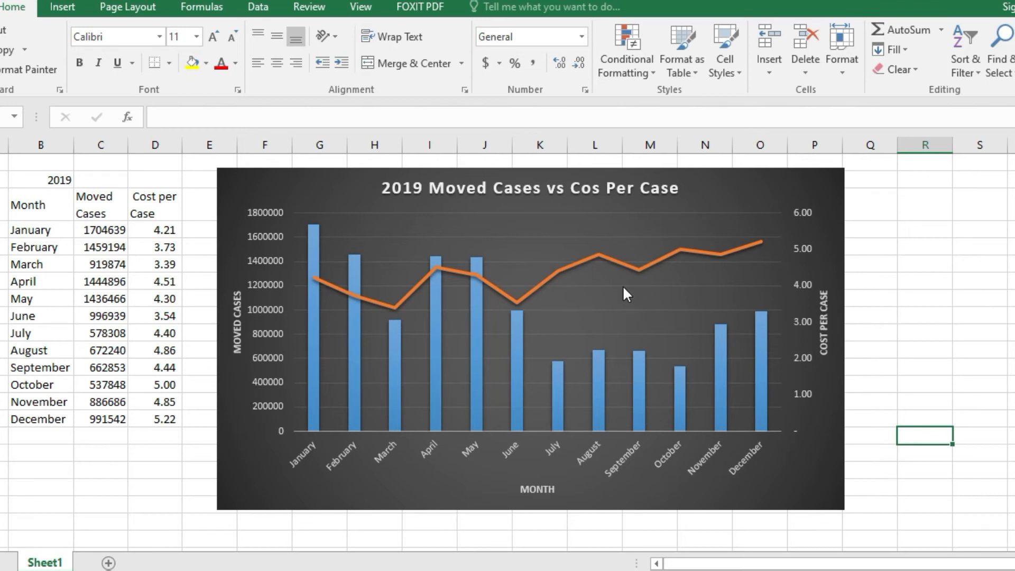
mouse_move(341, 297)
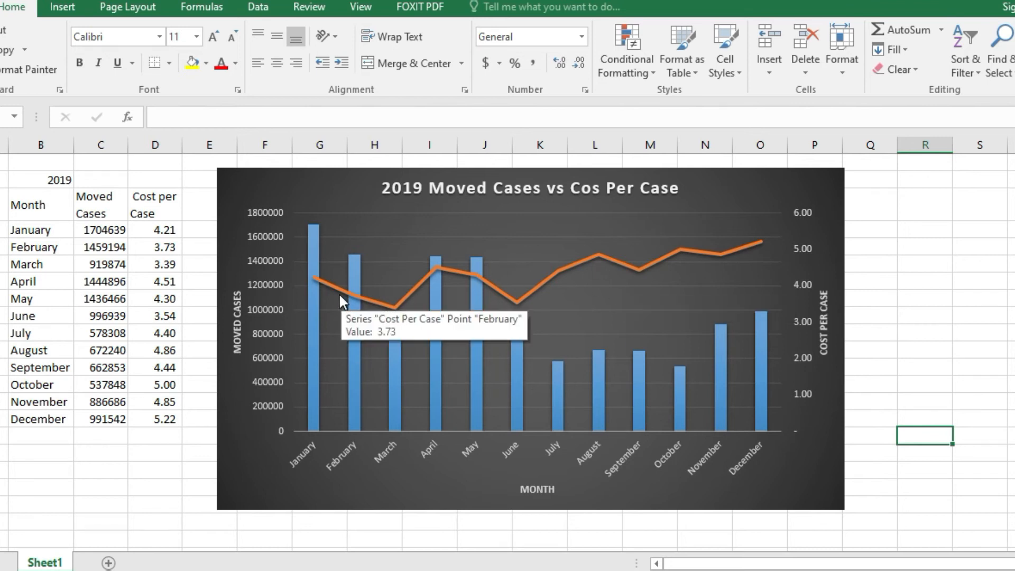
mouse_move(319, 278)
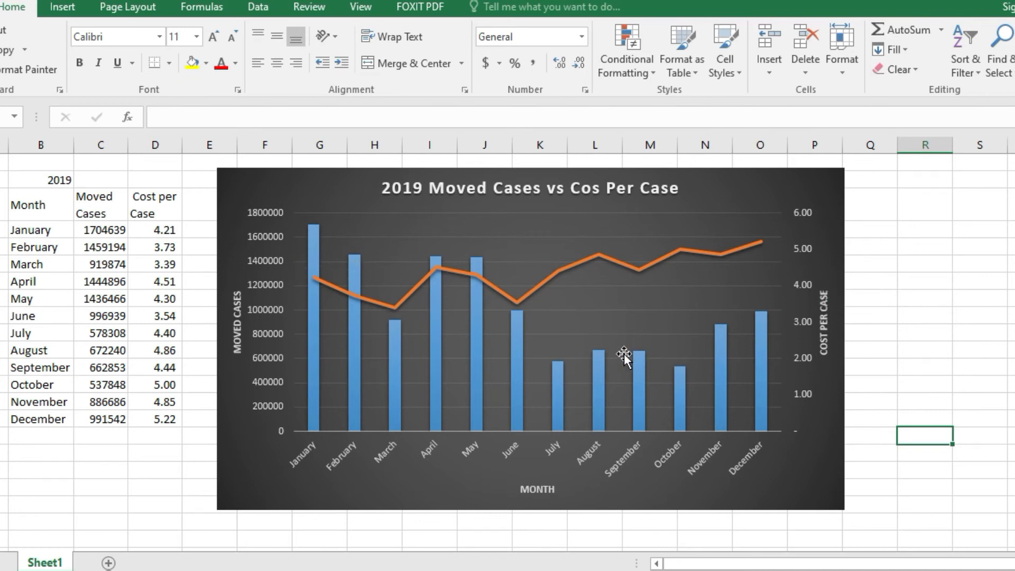
- Examine the monthly Moved Cases columns against the Cost per Case line in the combo chart
mouse_move(429, 315)
mouse_move(374, 301)
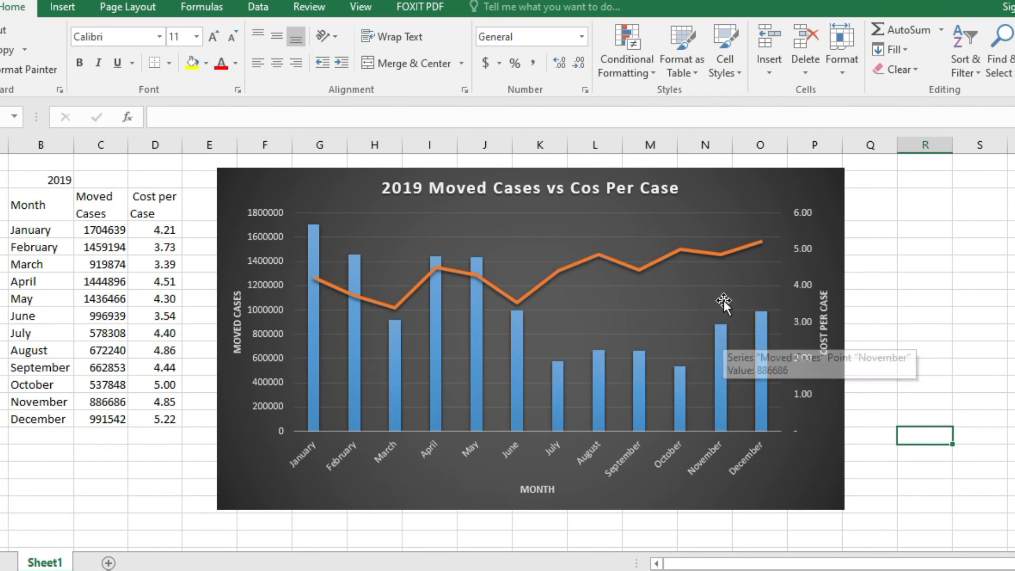
mouse_move(310, 224)
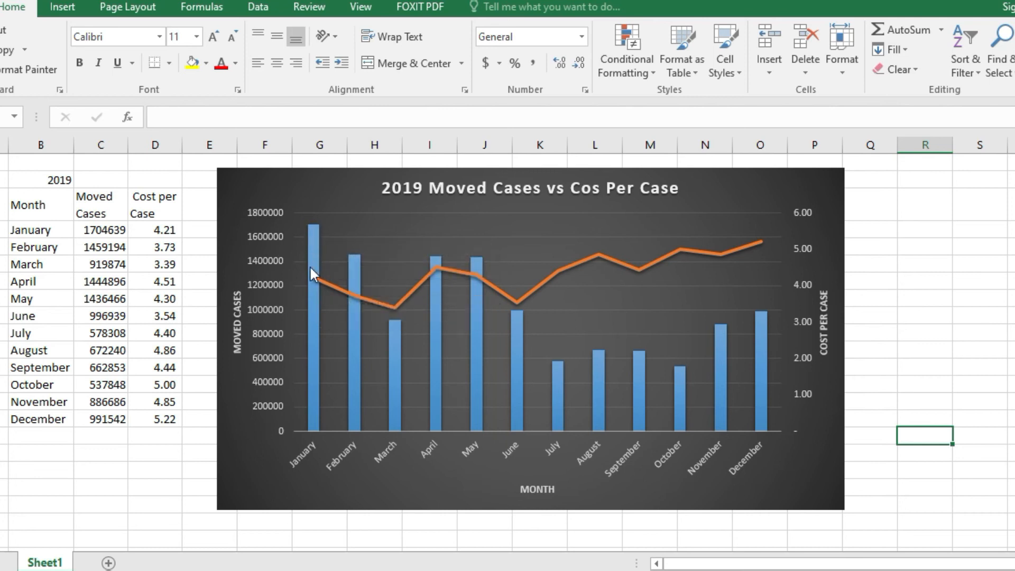
mouse_move(315, 277)
click(575, 262)
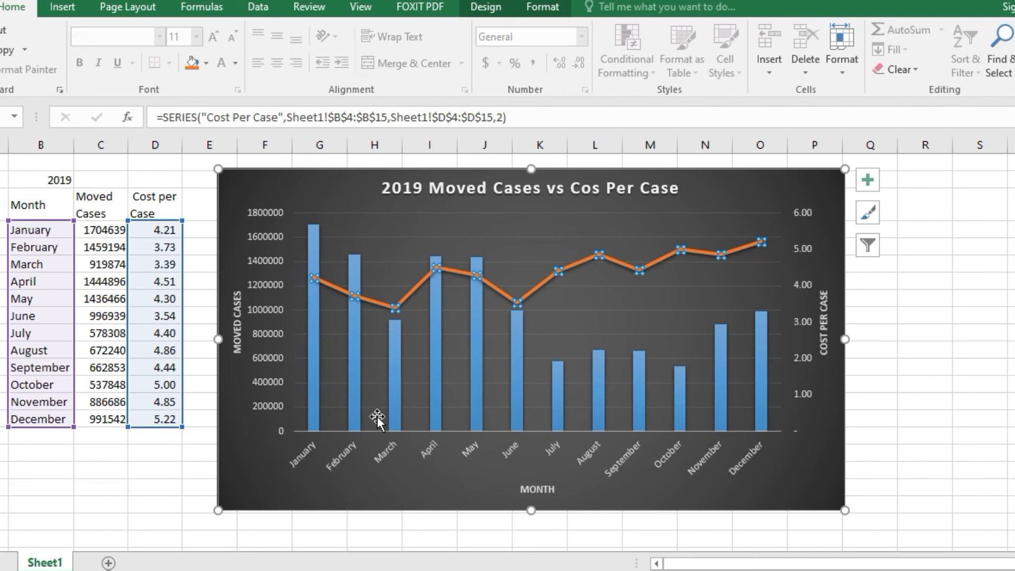
click(423, 485)
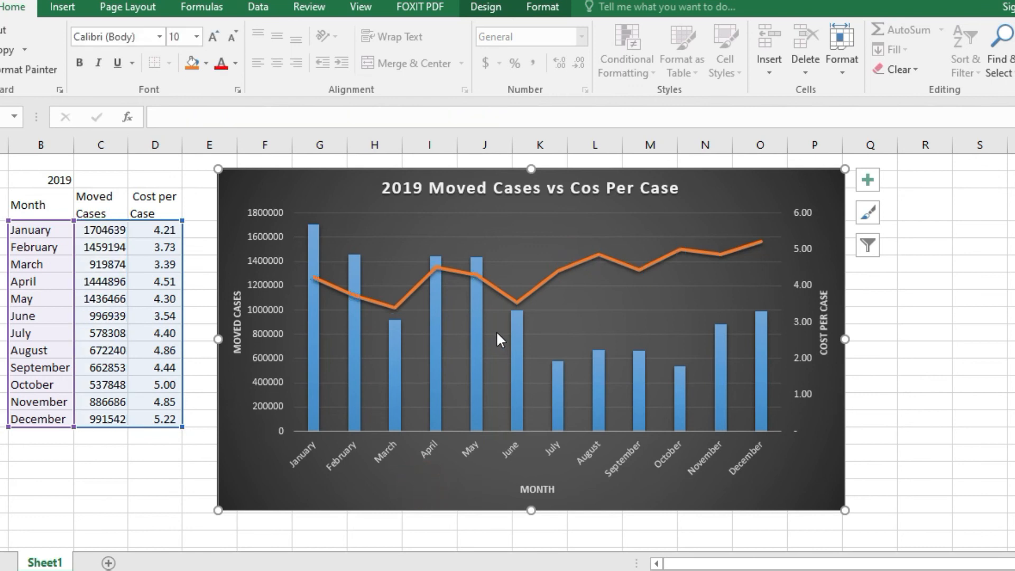
click(508, 297)
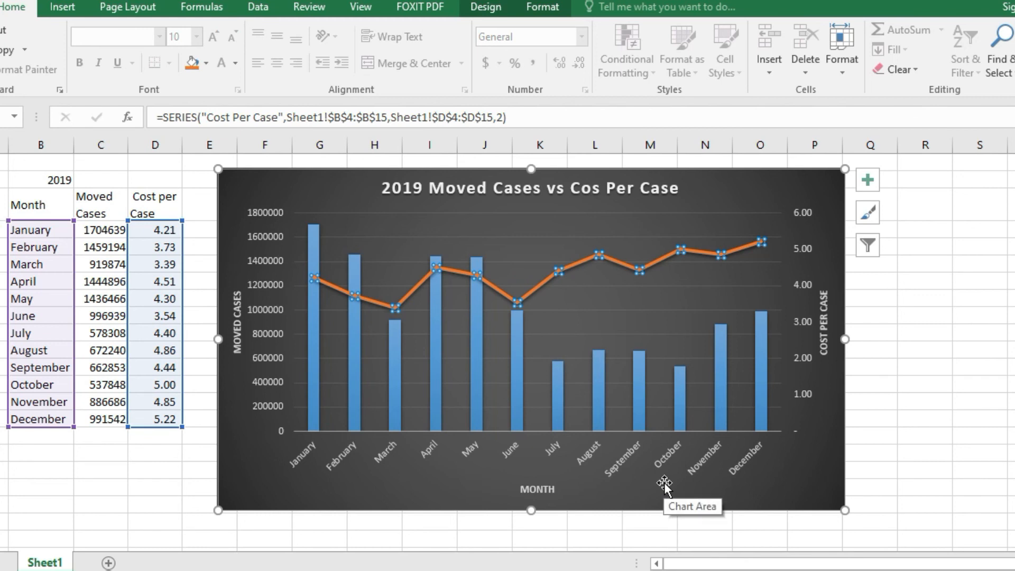
click(723, 497)
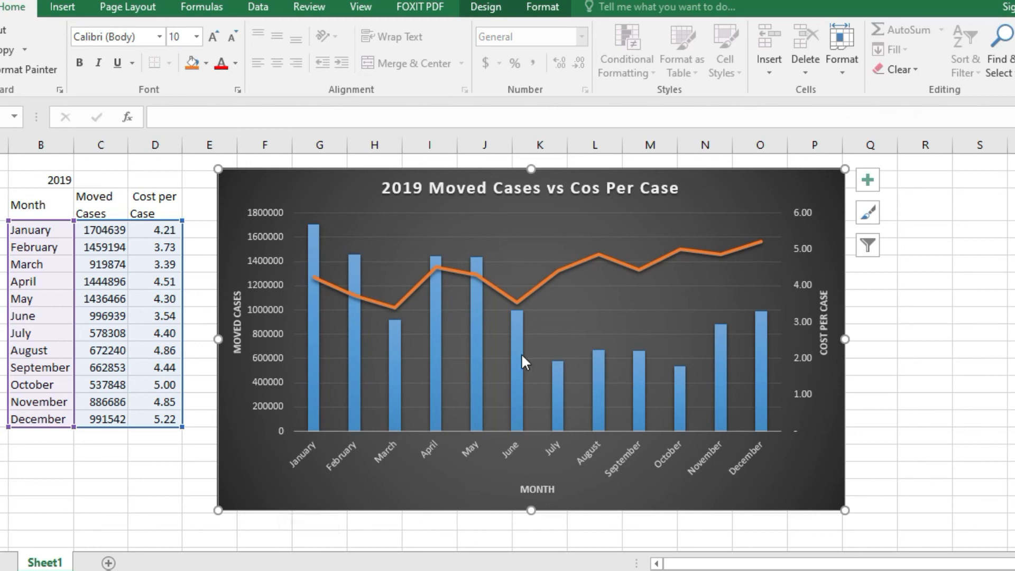
mouse_move(515, 344)
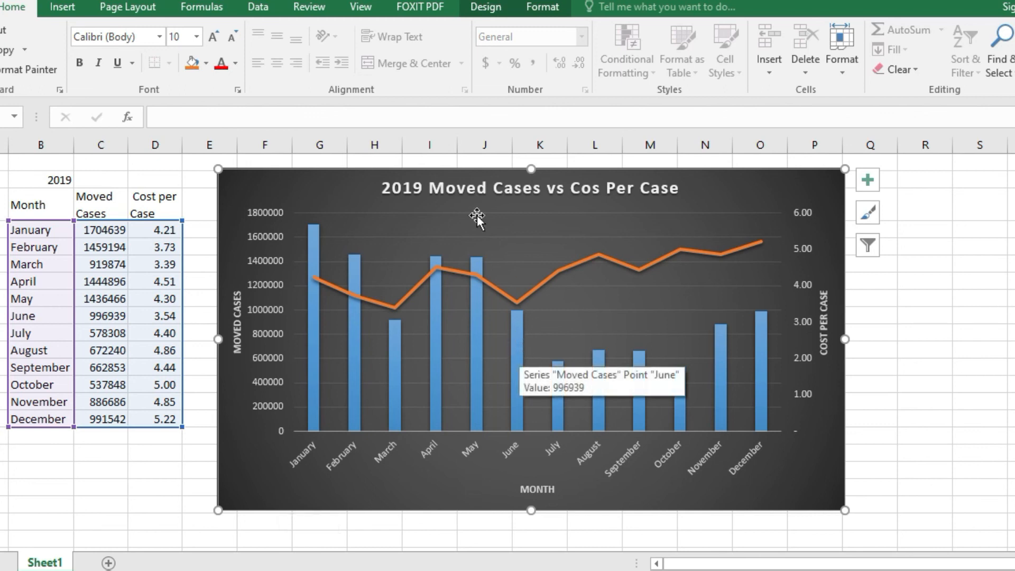